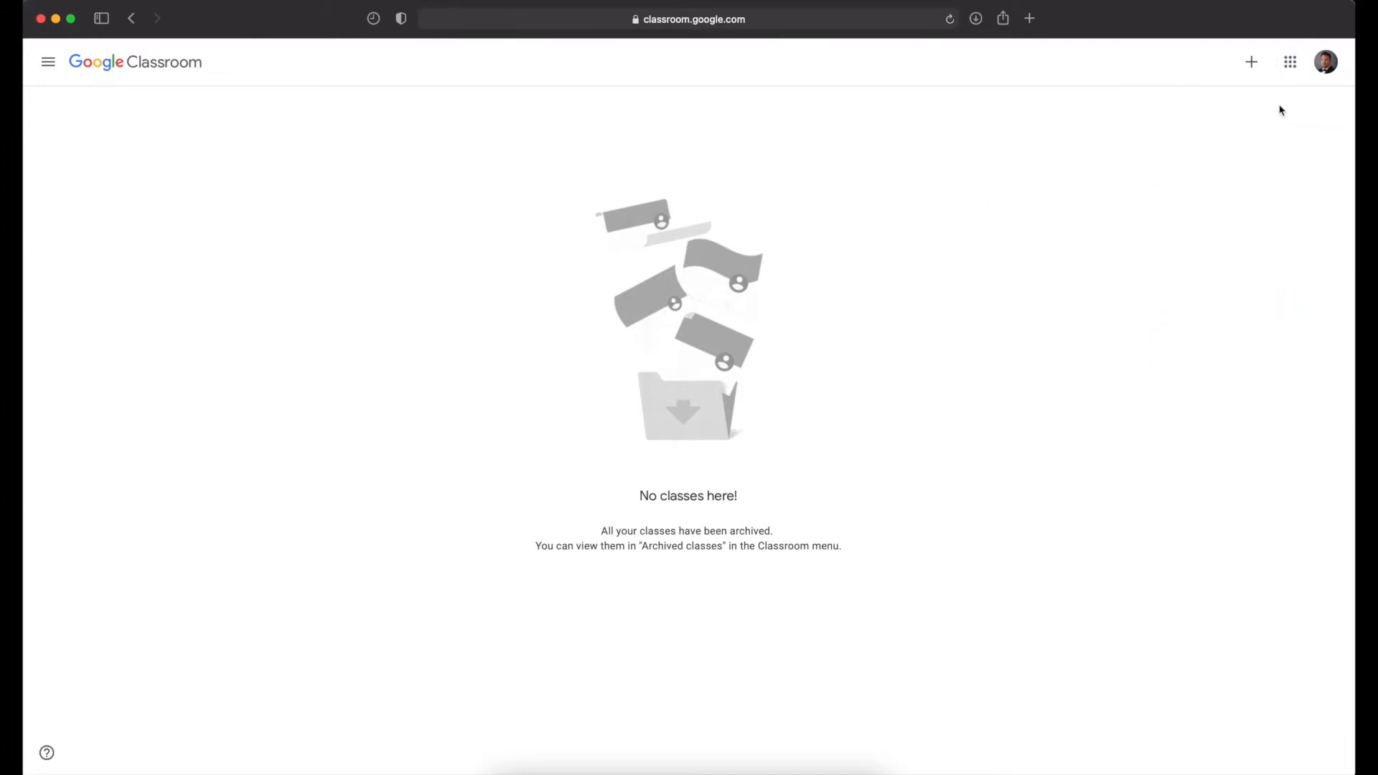
- Start creating a new class named "Test" with "3rd hour" as its section
scroll(1285, 89, "up", 5)
scroll(1285, 89, "right", 3)
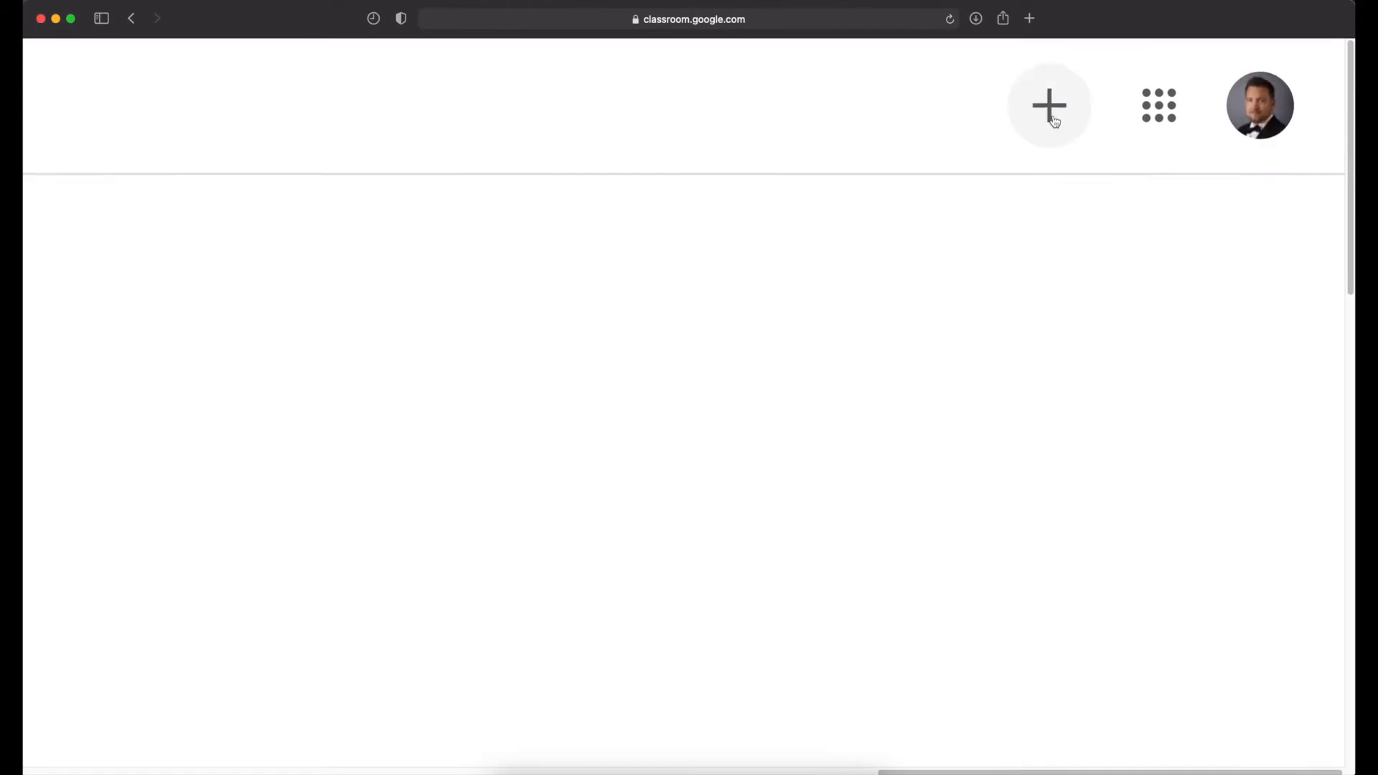
left_click(1050, 112)
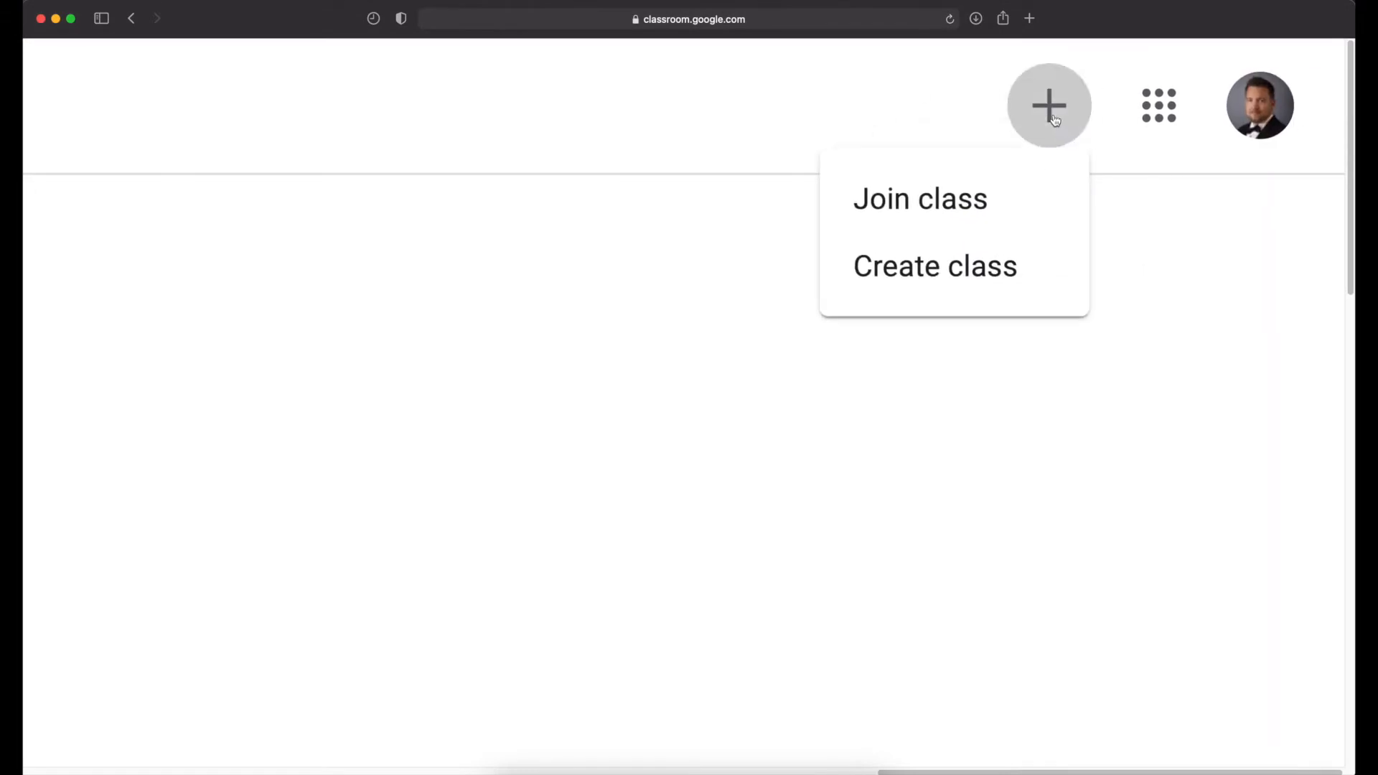
left_click(935, 279)
scroll(721, 369, "down", 5)
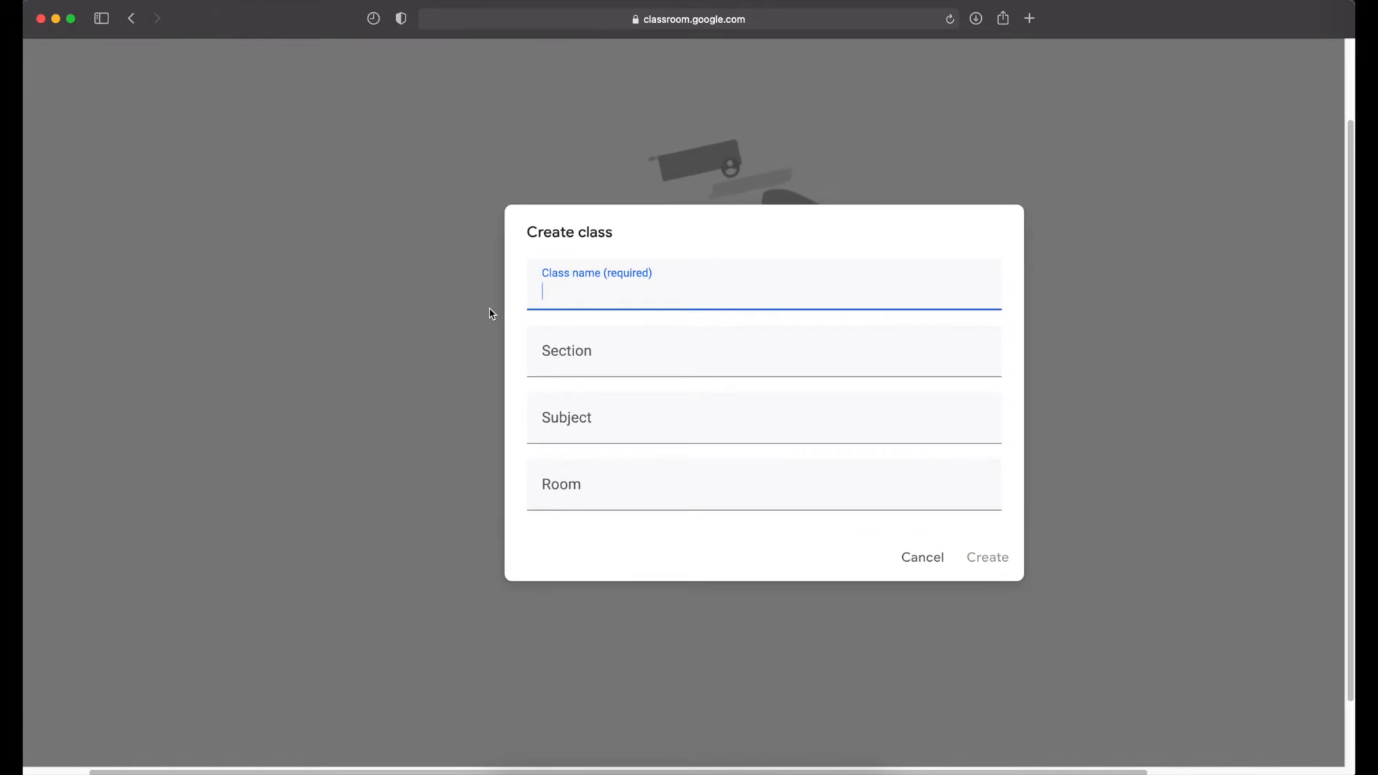
type("Test")
left_click(586, 360)
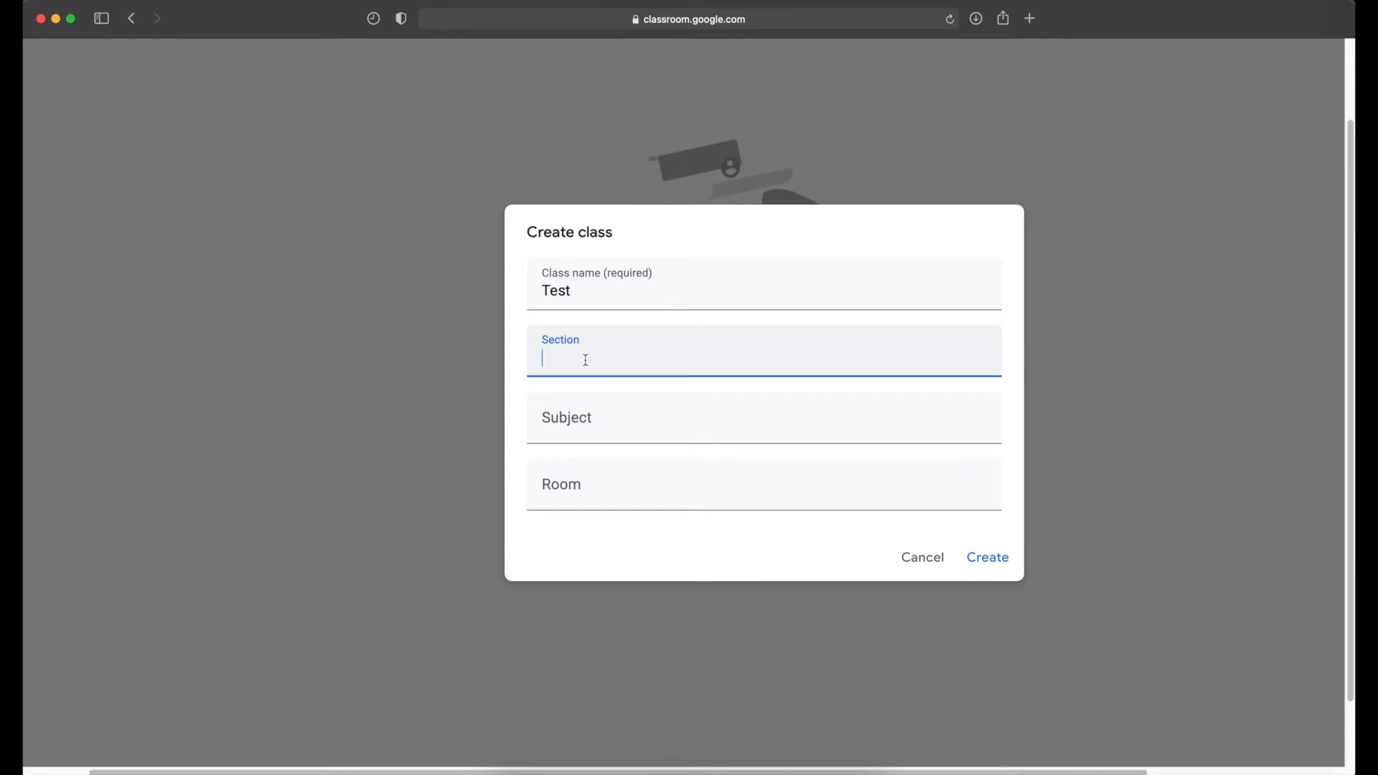
type("3rd hour")
- Set the subject to Music Theory and the room to "virtuak", and create the class
left_click(599, 421)
type("Music")
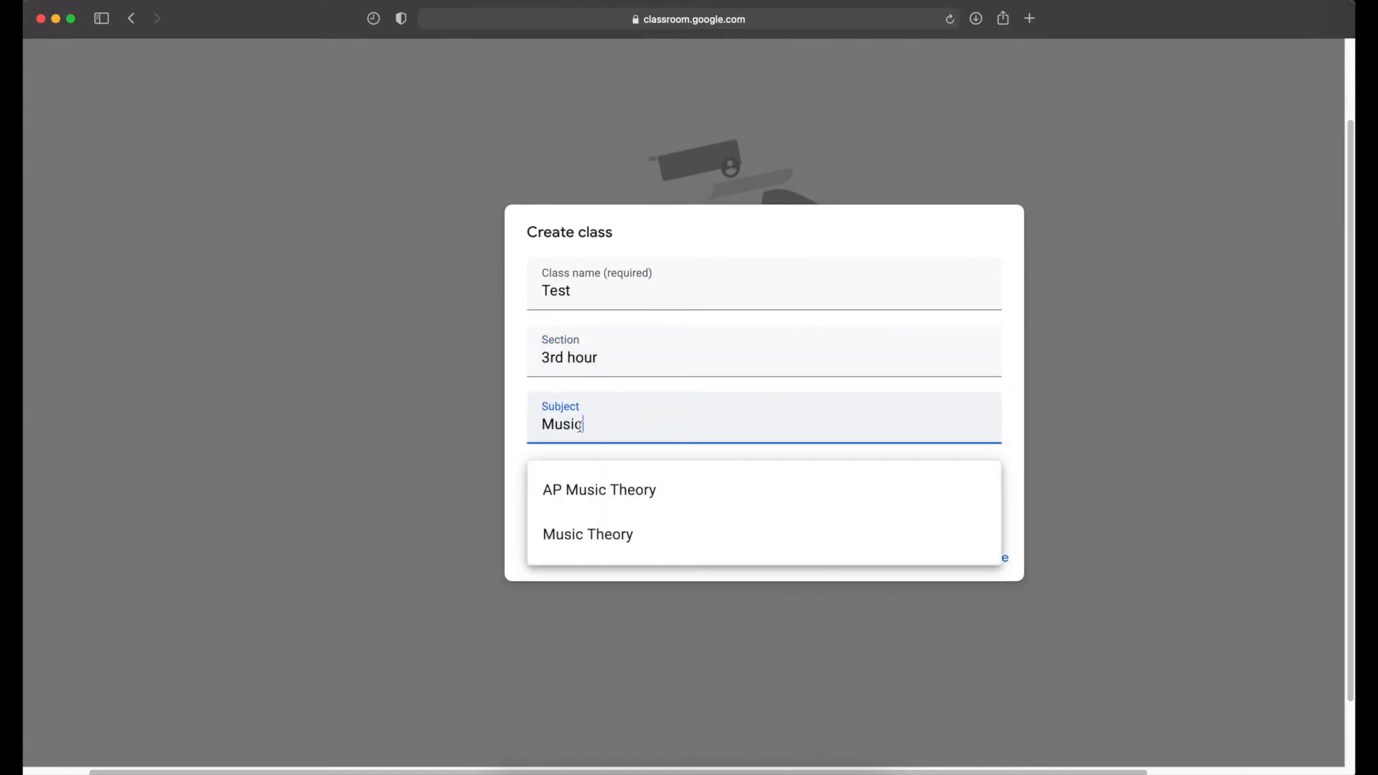
left_click(570, 535)
left_click(574, 486)
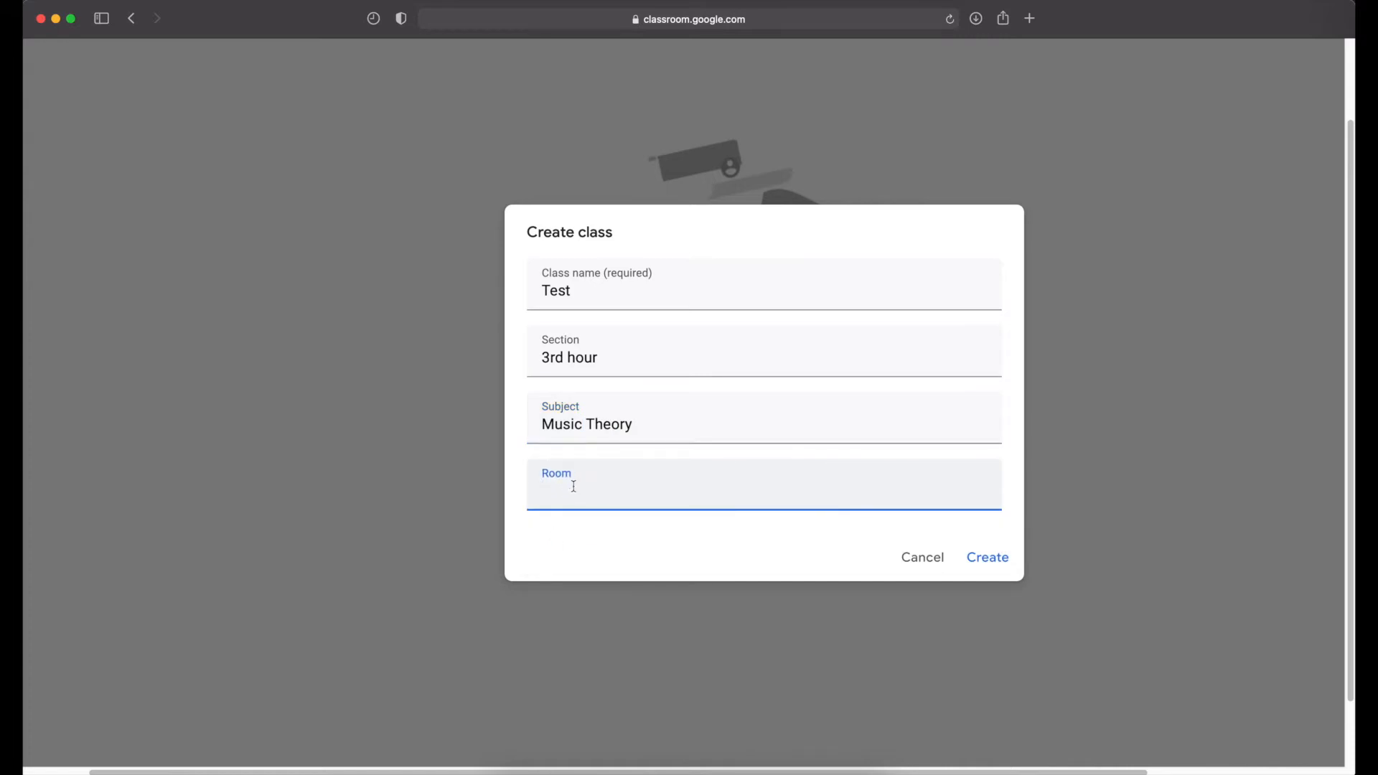
type("virtuak")
left_click(993, 566)
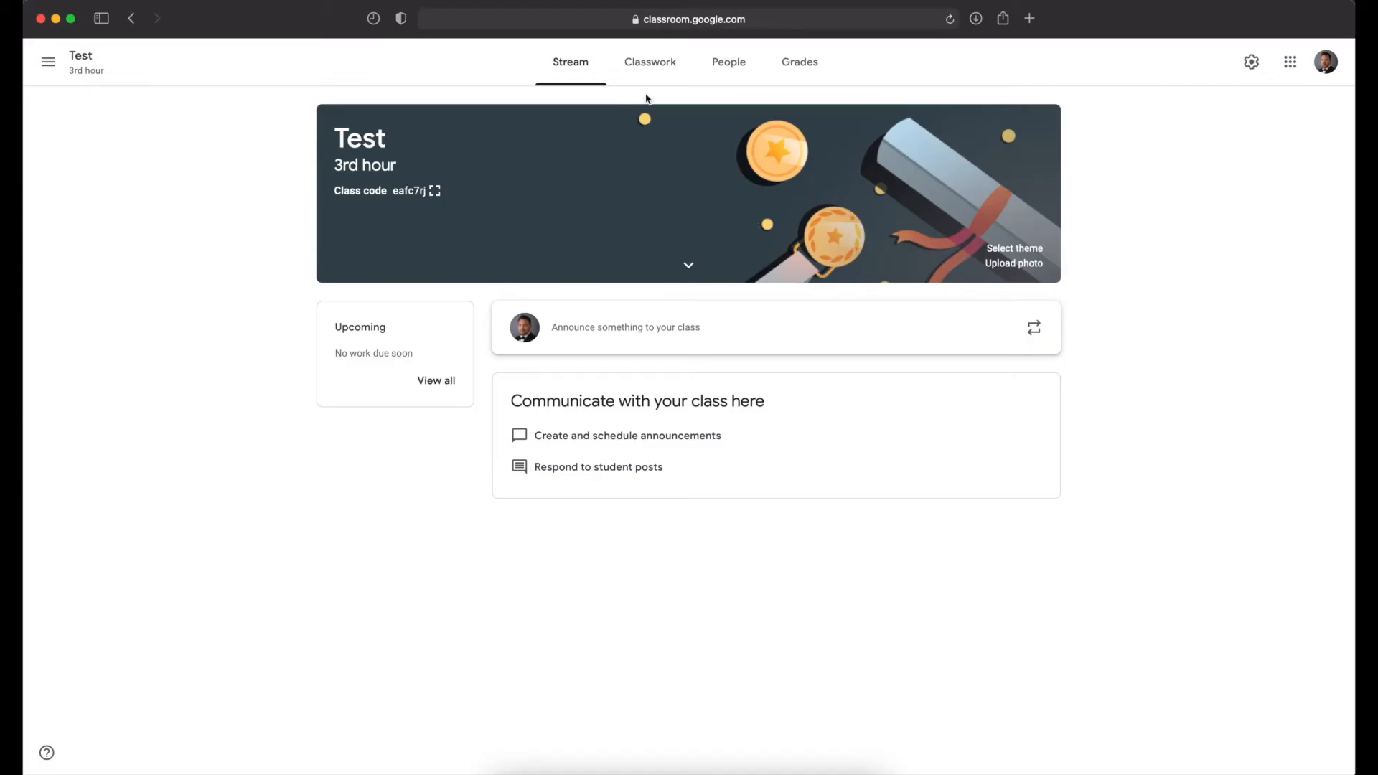
scroll(646, 99, "up", 5)
scroll(647, 99, "up", 2)
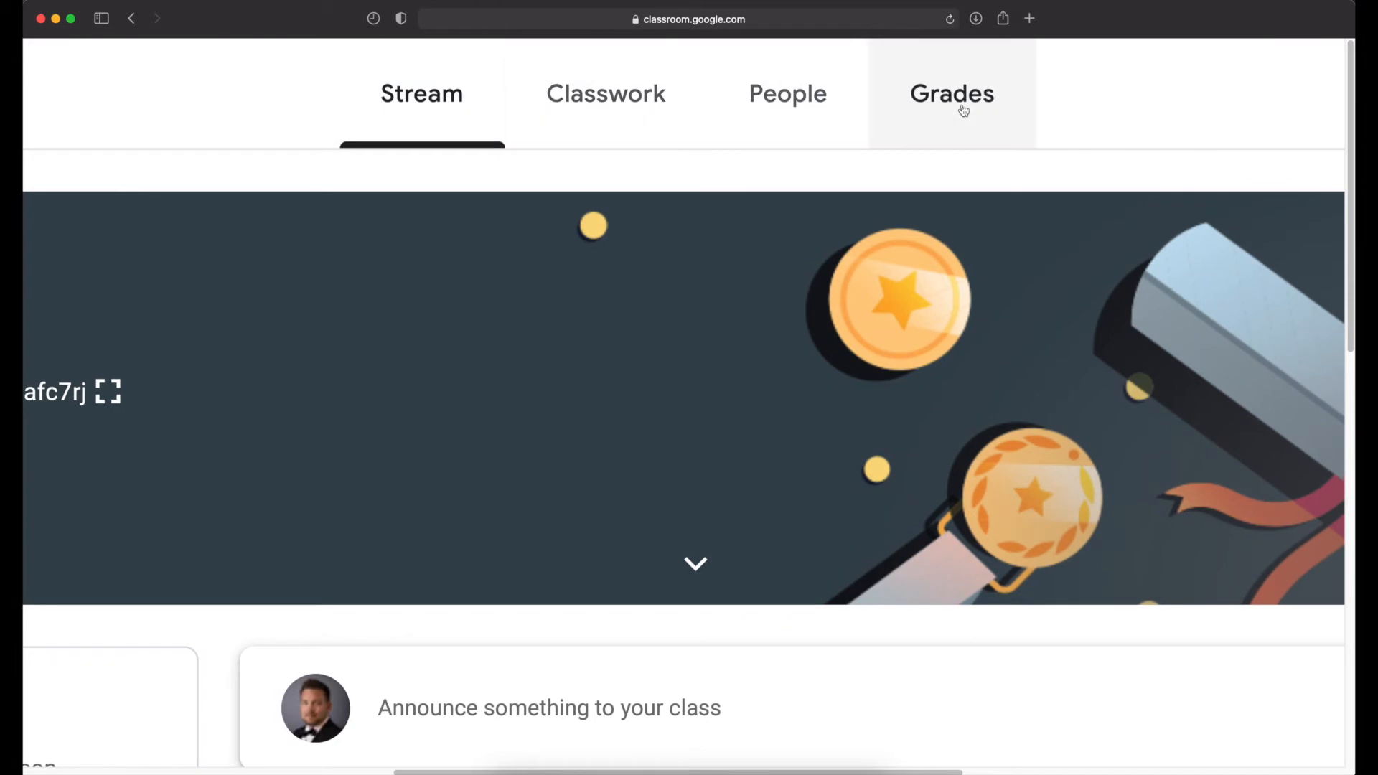
scroll(788, 187, "down", 5)
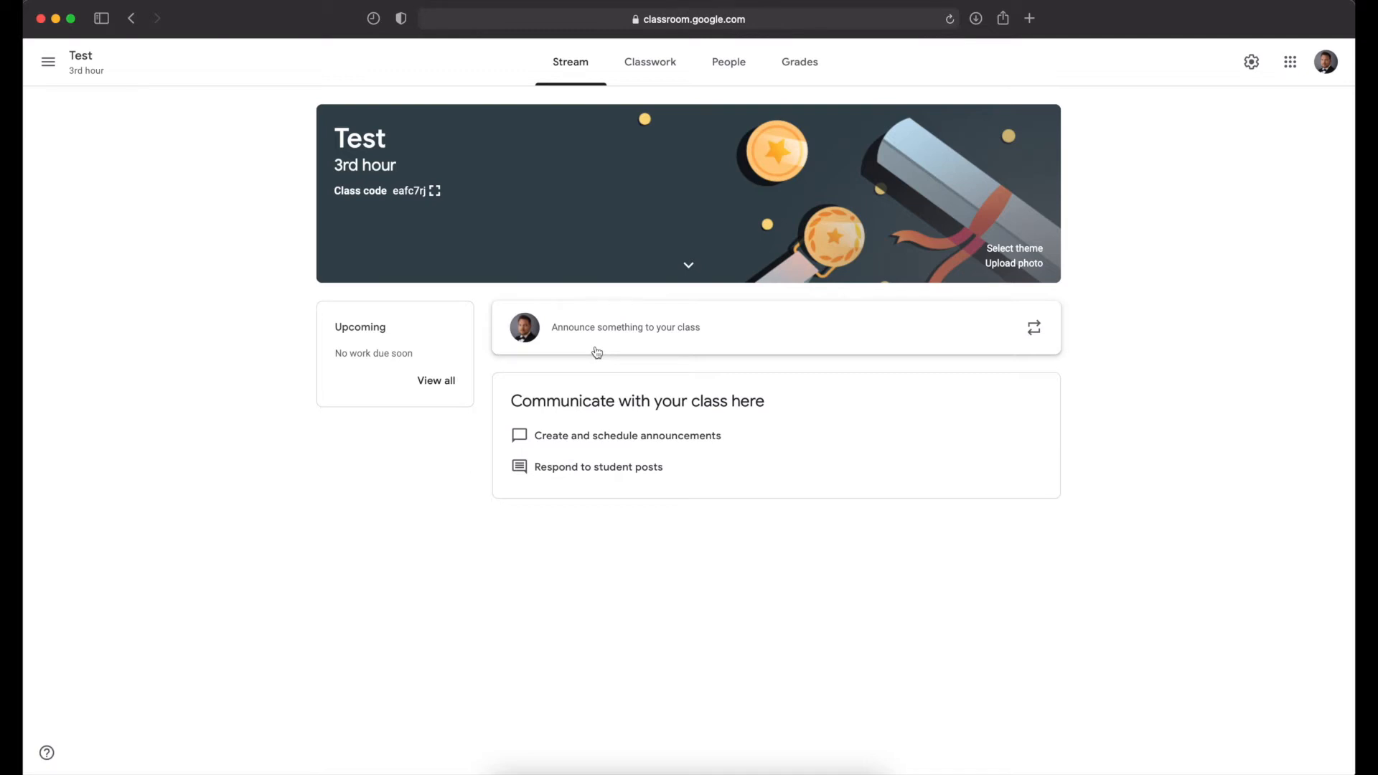
- Post the announcement "Hello" to all students on the class stream
scroll(642, 330, "up", 3)
left_click(650, 332)
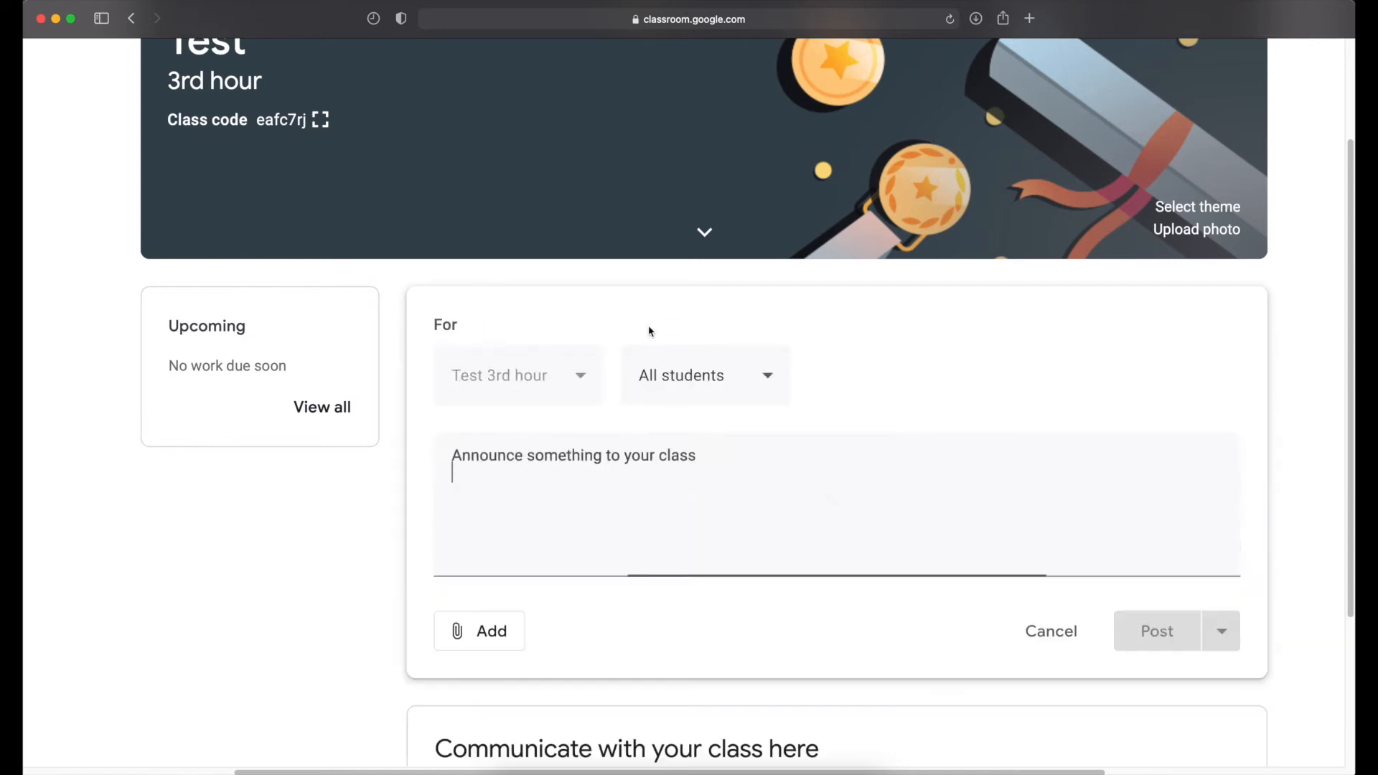
type("Hello")
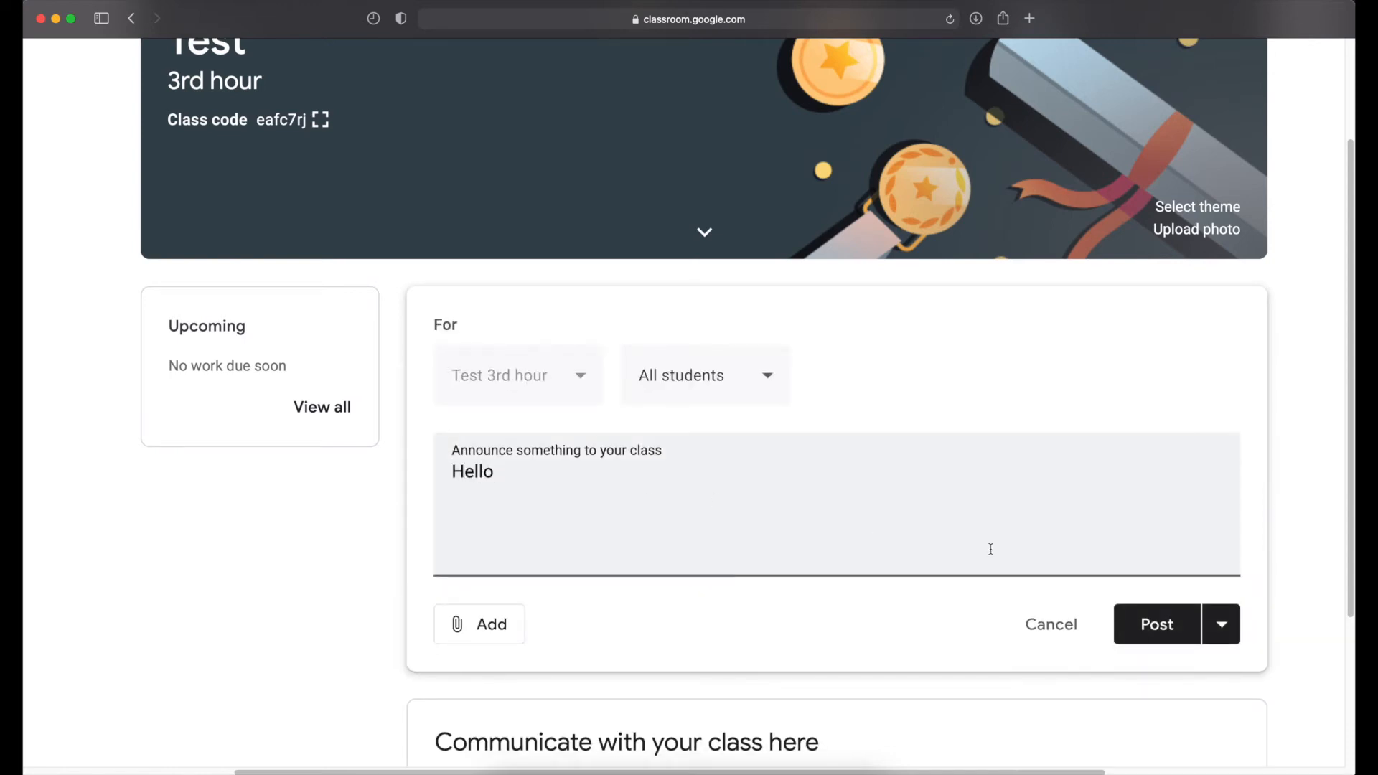
left_click(1155, 625)
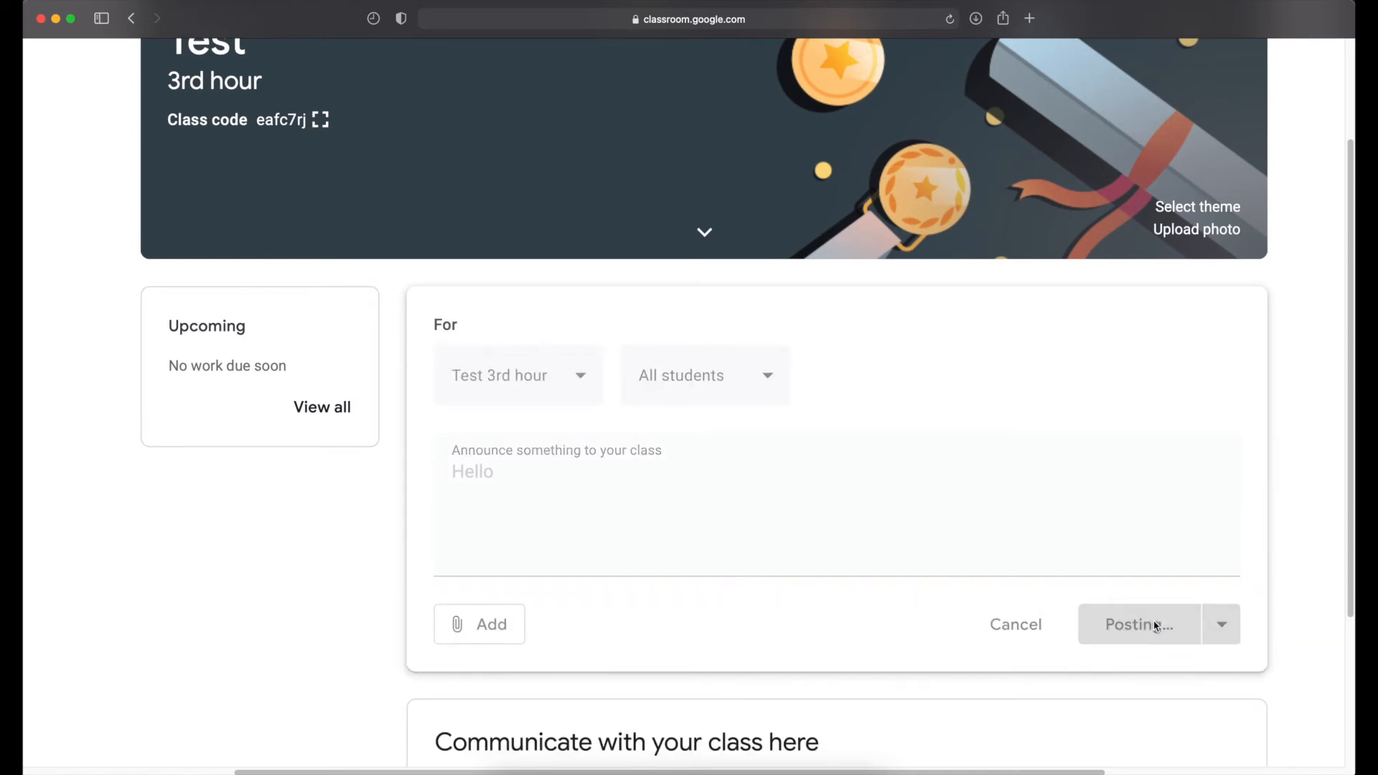
scroll(892, 448, "down", 5)
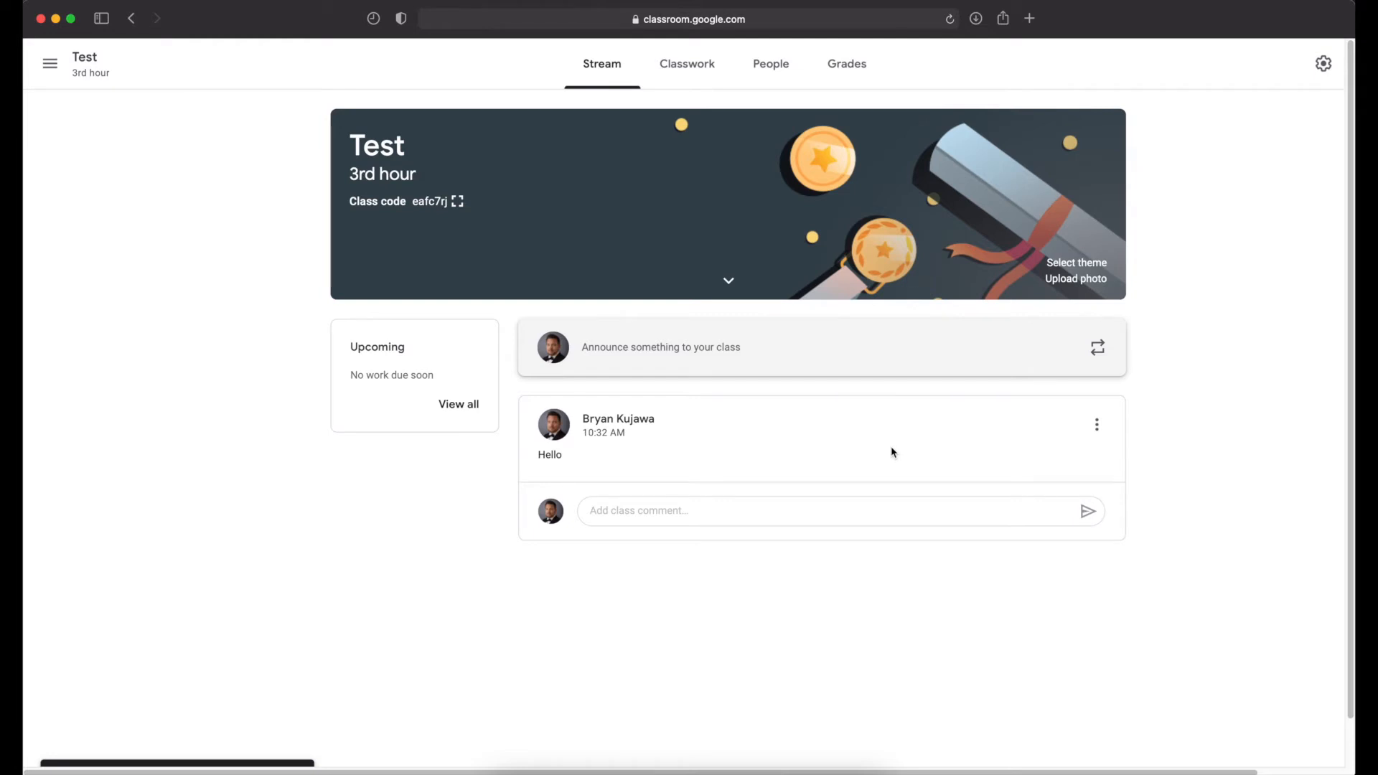
- Start a new assignment in the class's classwork and dismiss the tip about adding materials
scroll(711, 168, "up", 5)
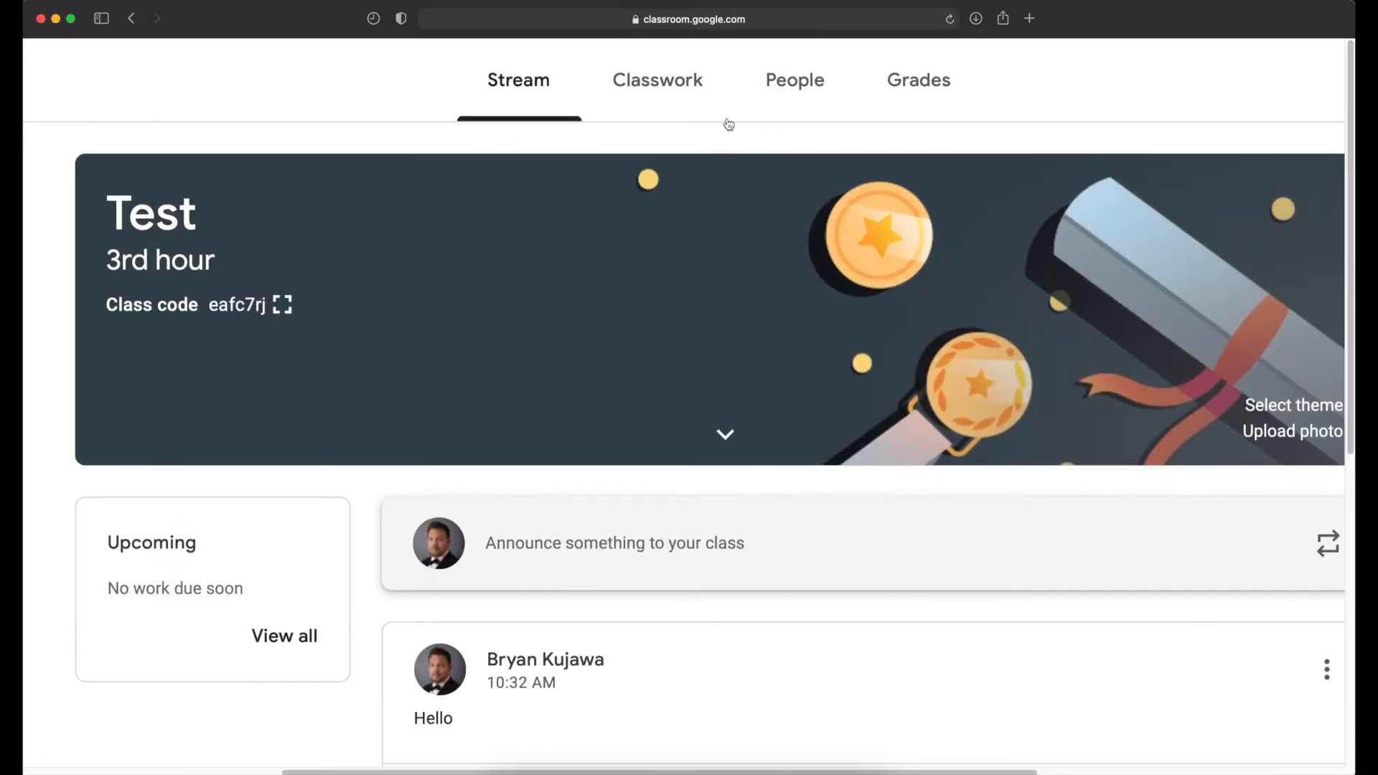
left_click(672, 77)
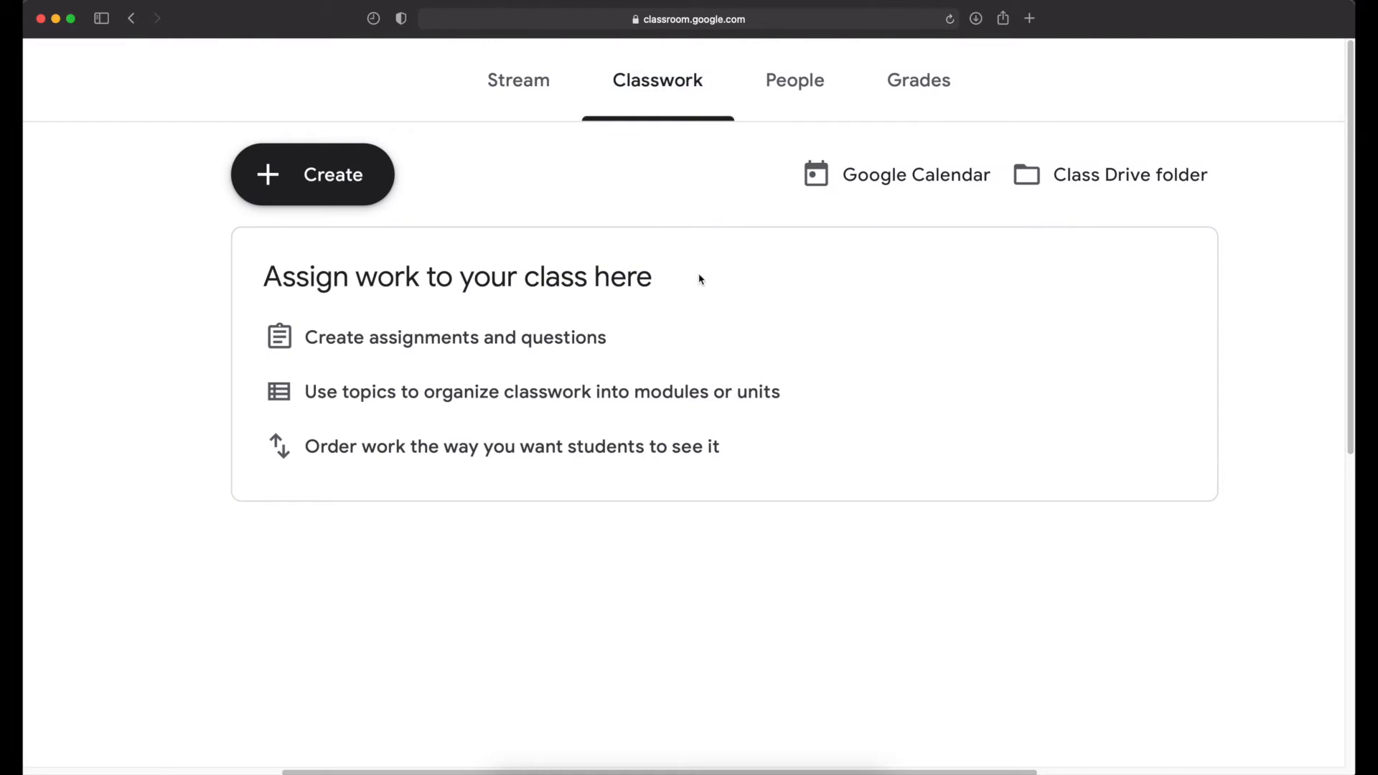
scroll(700, 279, "down", 5)
scroll(702, 131, "up", 3)
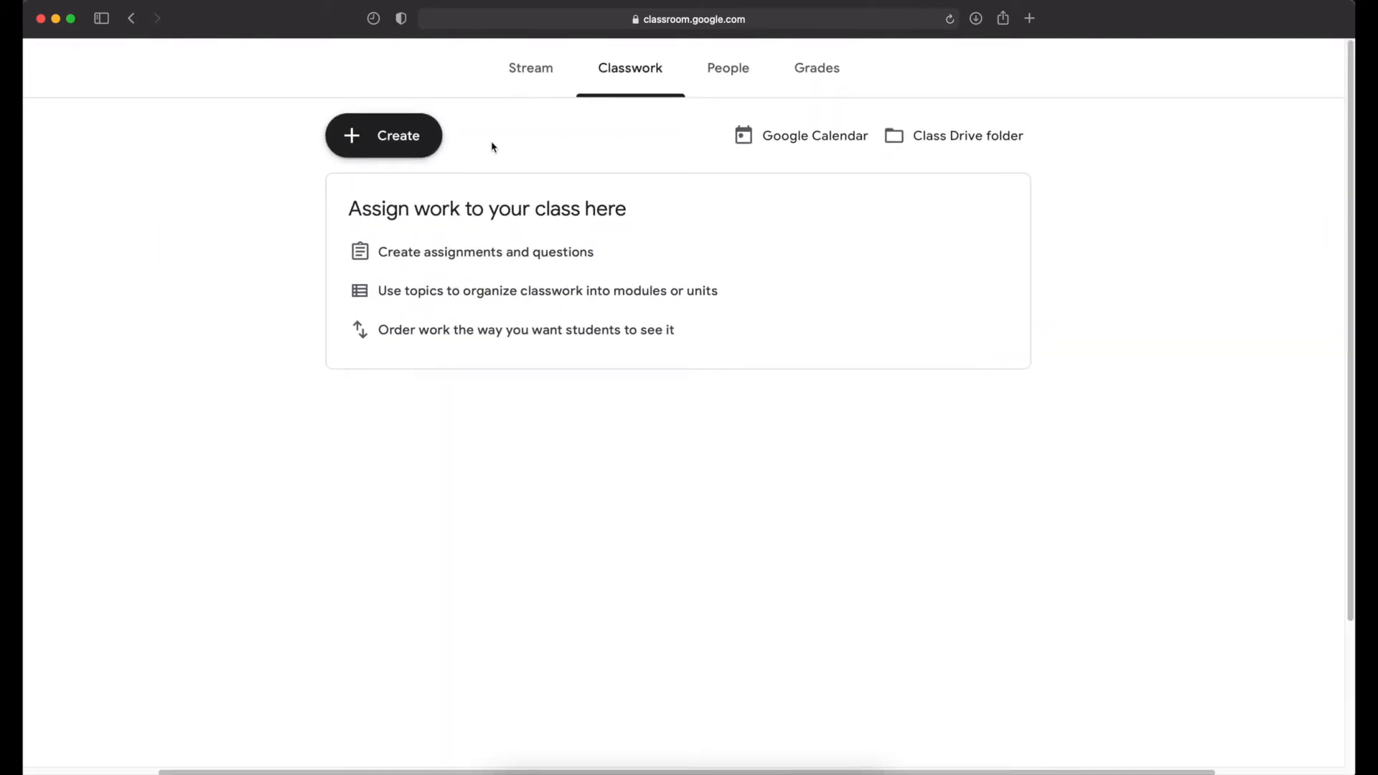
left_click(398, 138)
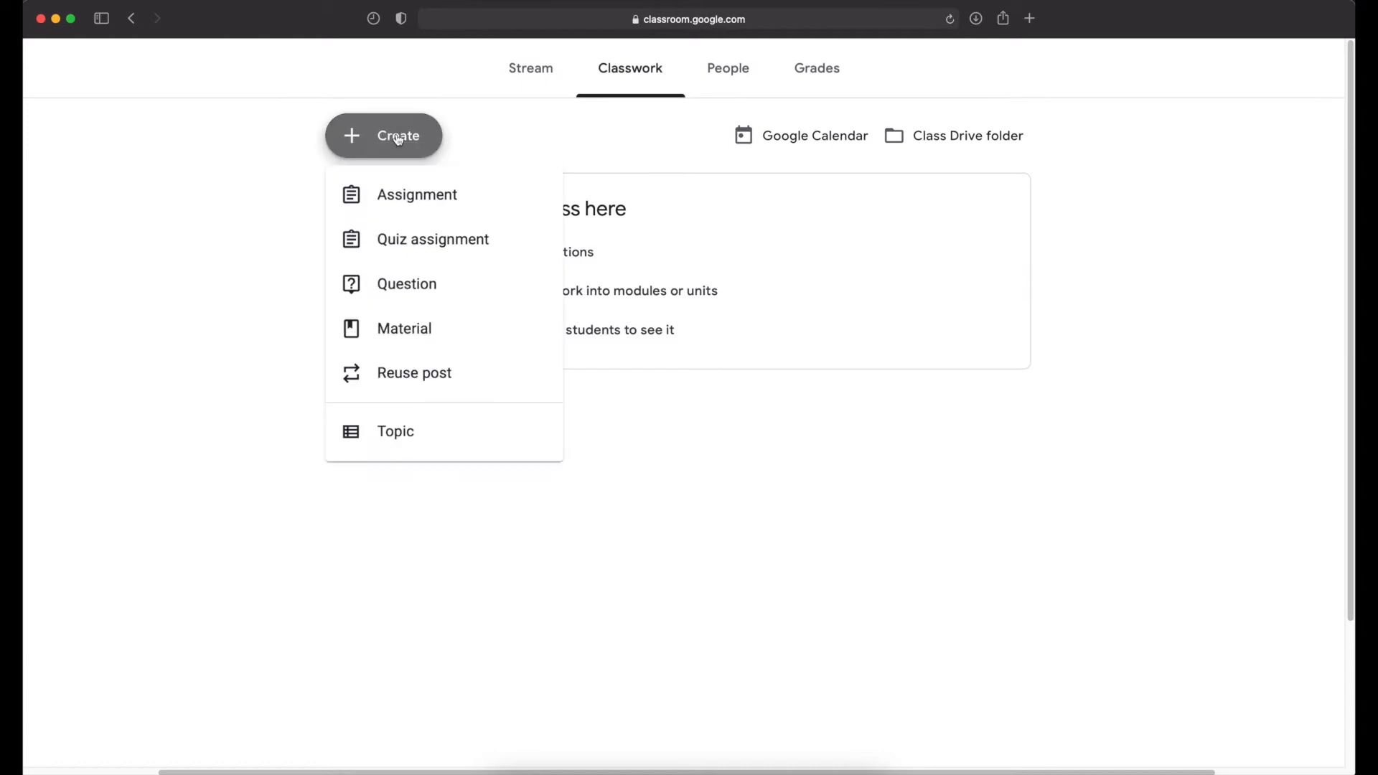
left_click(412, 204)
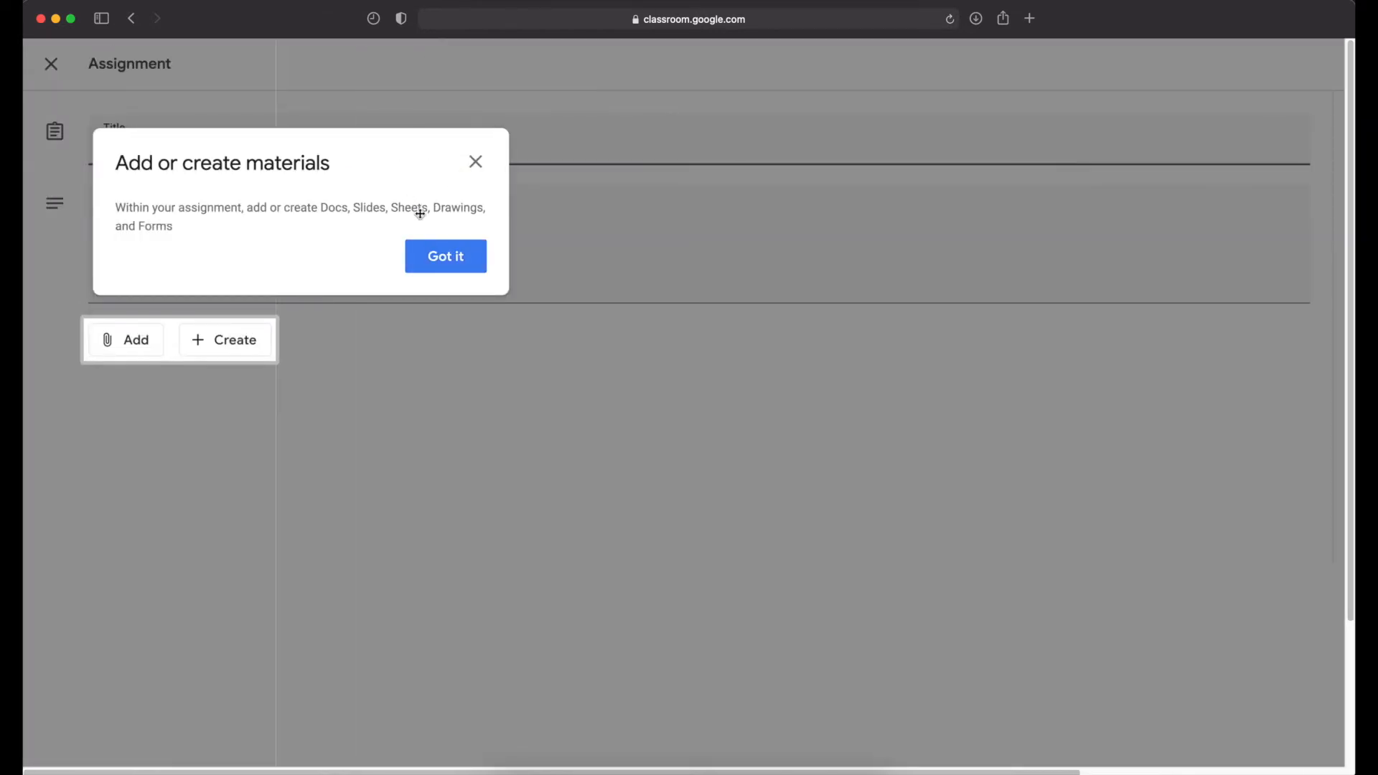
left_click(452, 261)
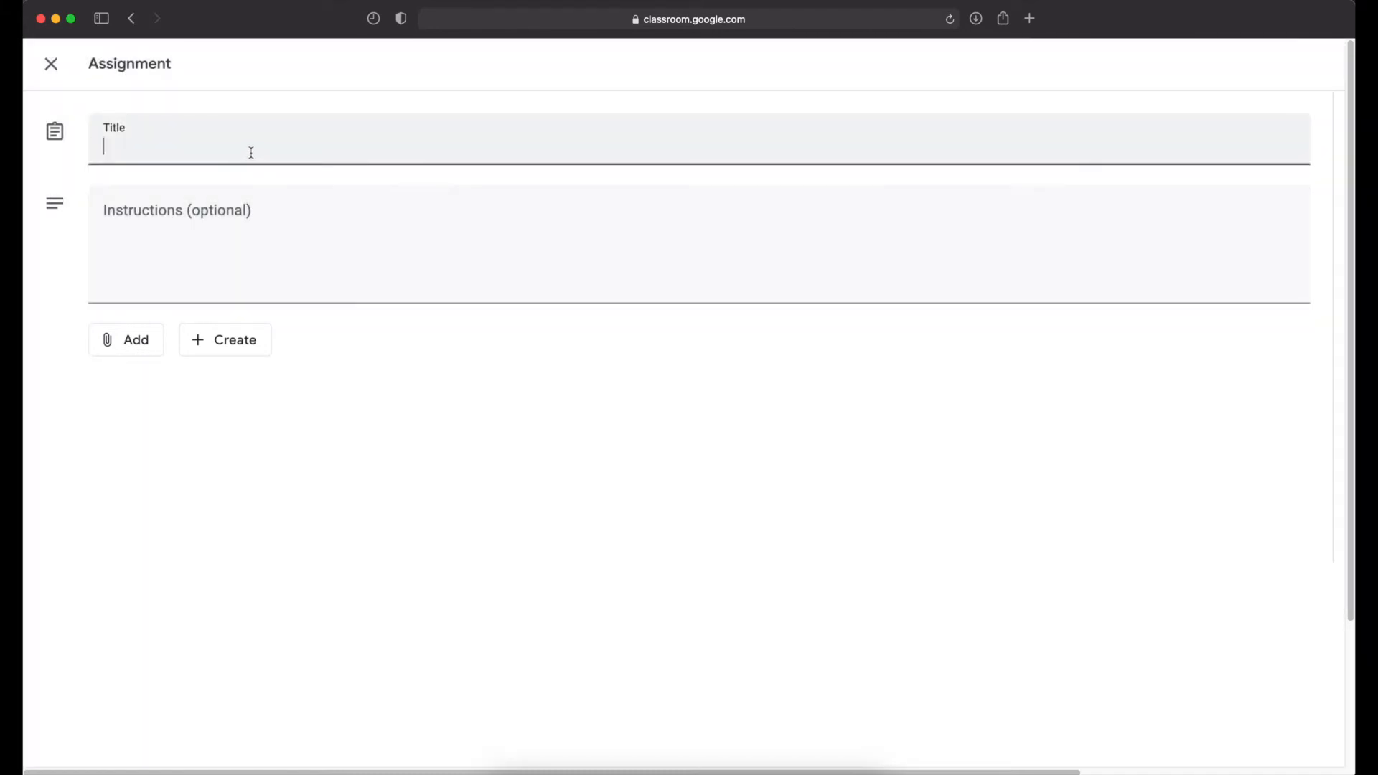
- Title the assignment "Test" and enter "Follow the instructions" as its instructions
type("tes")
key("BackSpace")
key("BackSpace")
key("BackSpace")
type("Test")
left_click(236, 234)
type("Folo")
type("low the instructions")
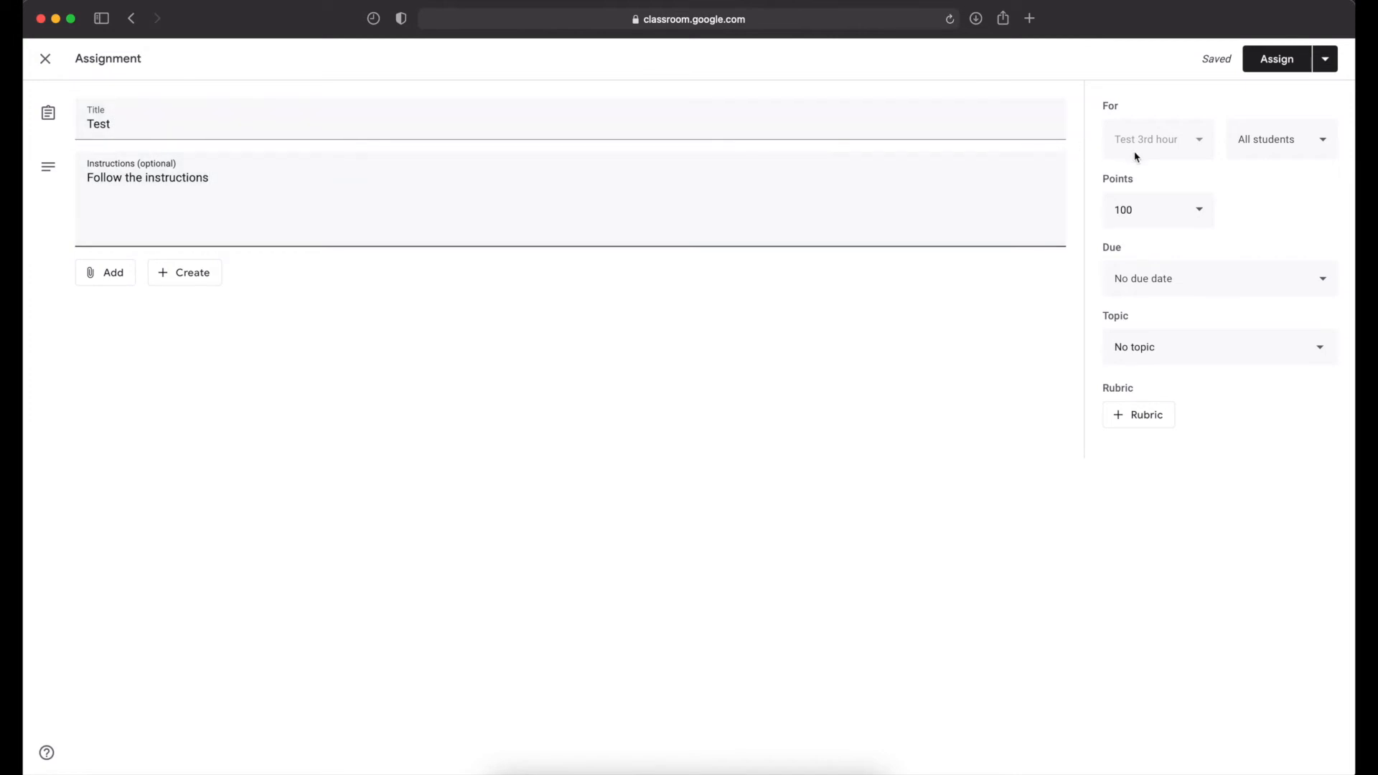
- Set the assignment to 10 points with a due date of Fri, Jan 8, 11:59 PM, and assign it
left_click(1145, 208)
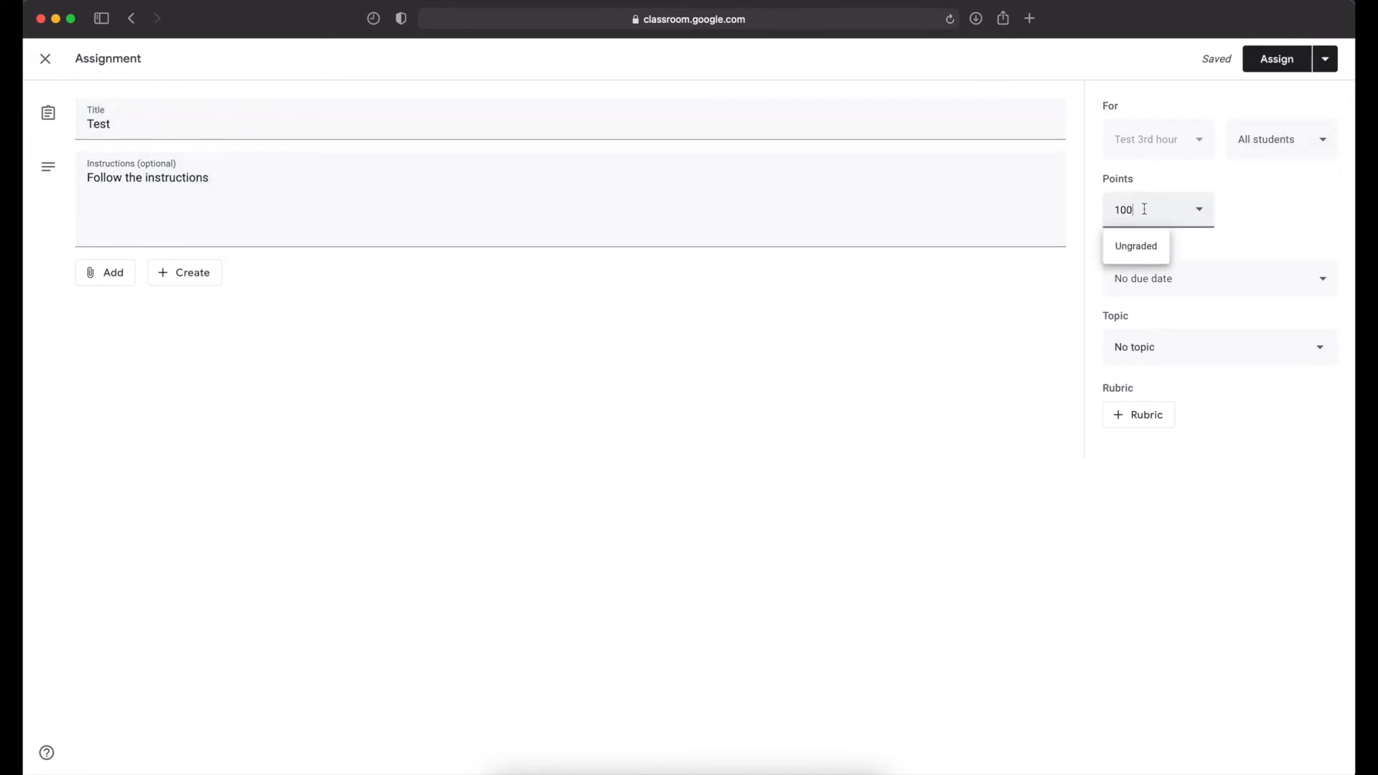
left_click(1168, 282)
left_click(1180, 339)
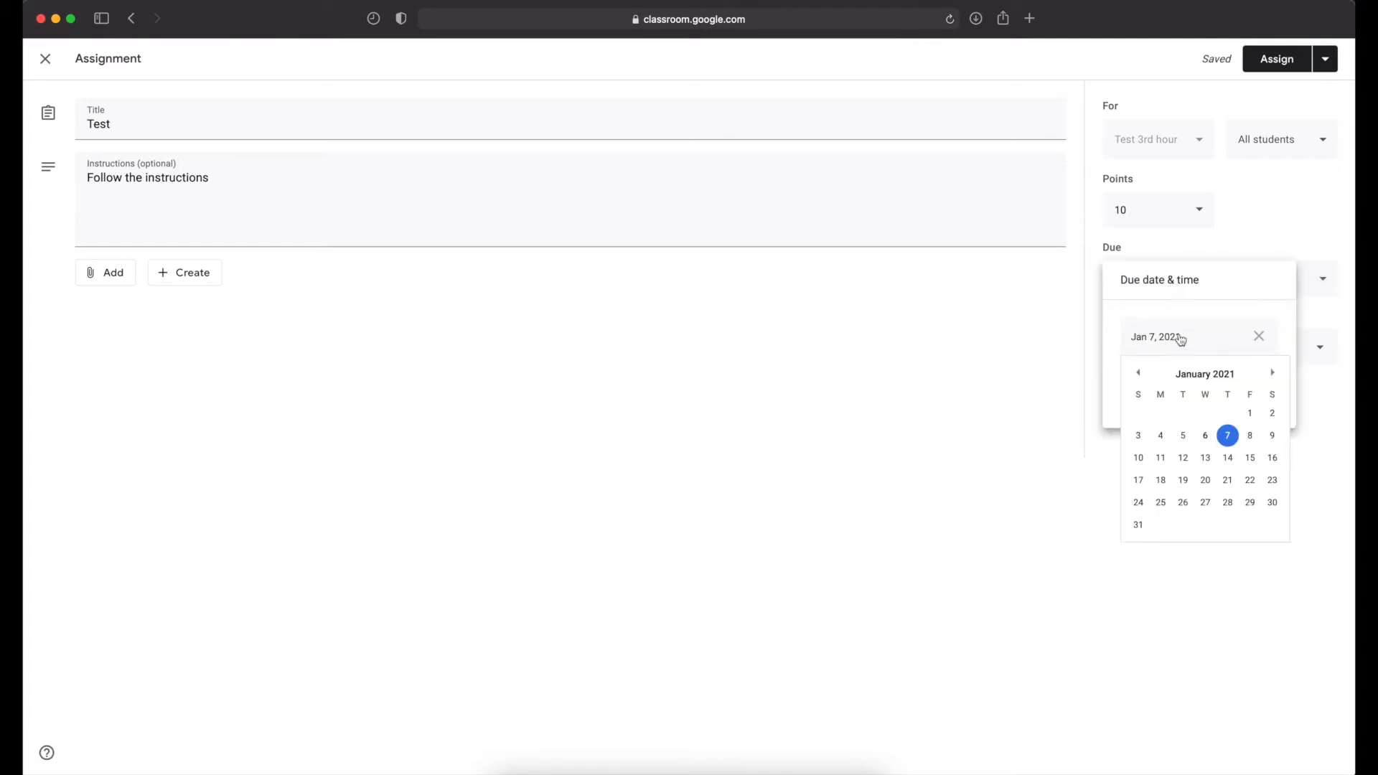
left_click(1255, 442)
left_click(1190, 389)
left_click(1206, 476)
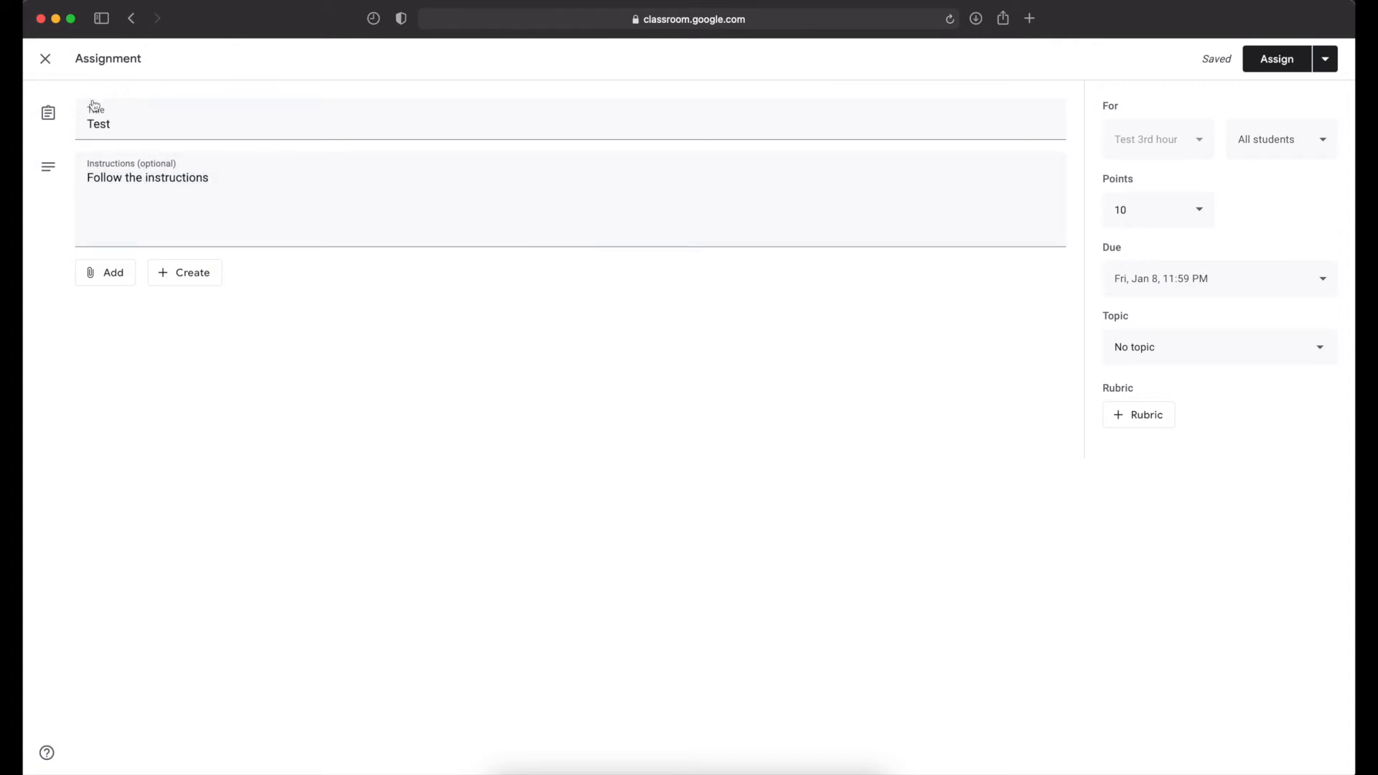
left_click(1278, 63)
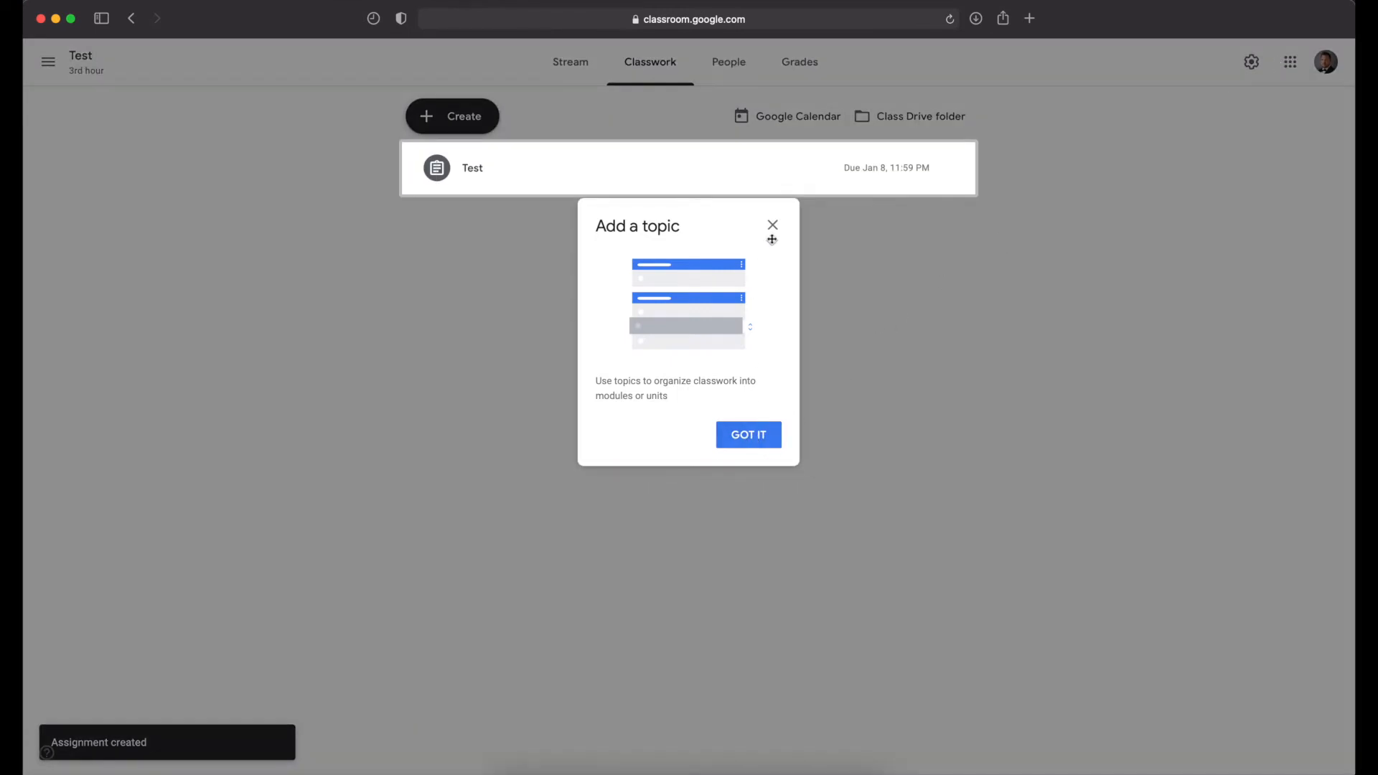
left_click(757, 440)
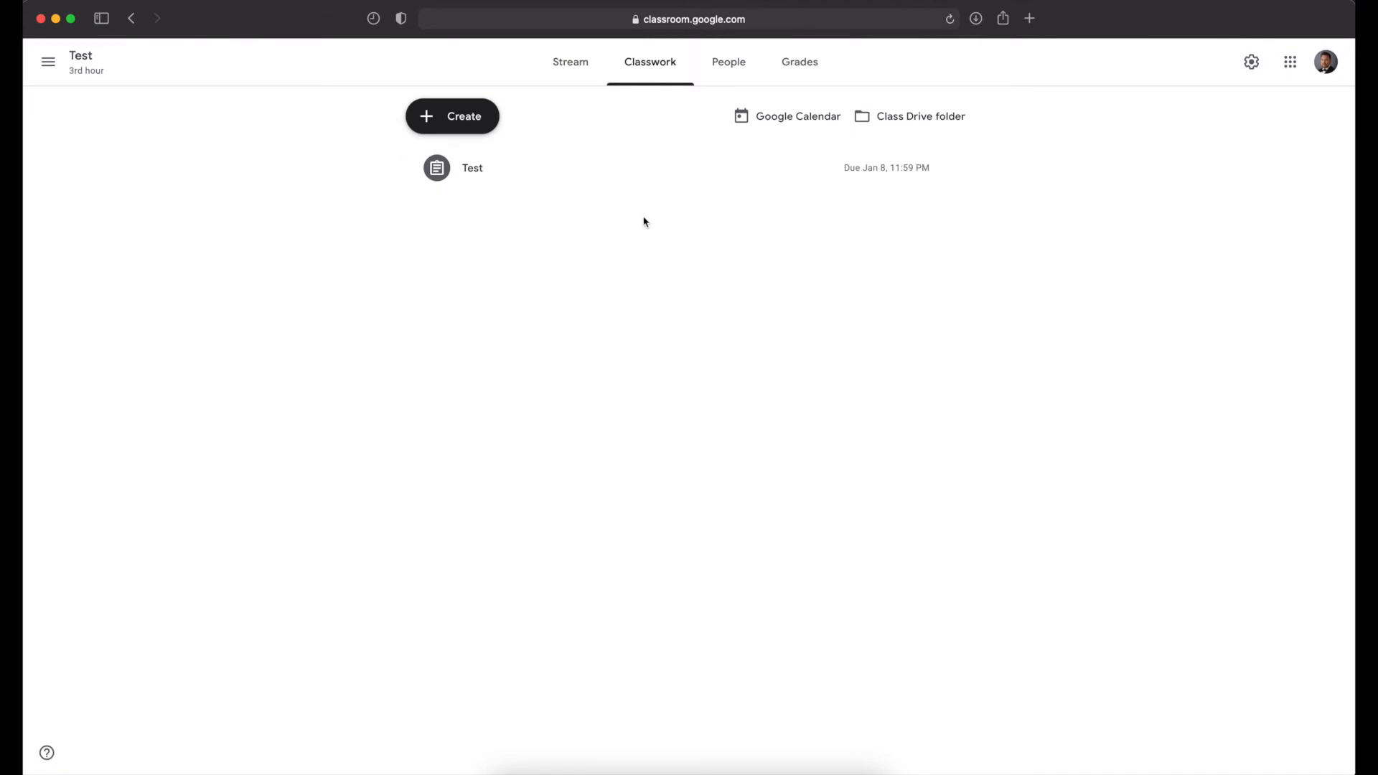
scroll(644, 222, "up", 3)
scroll(644, 222, "up", 2)
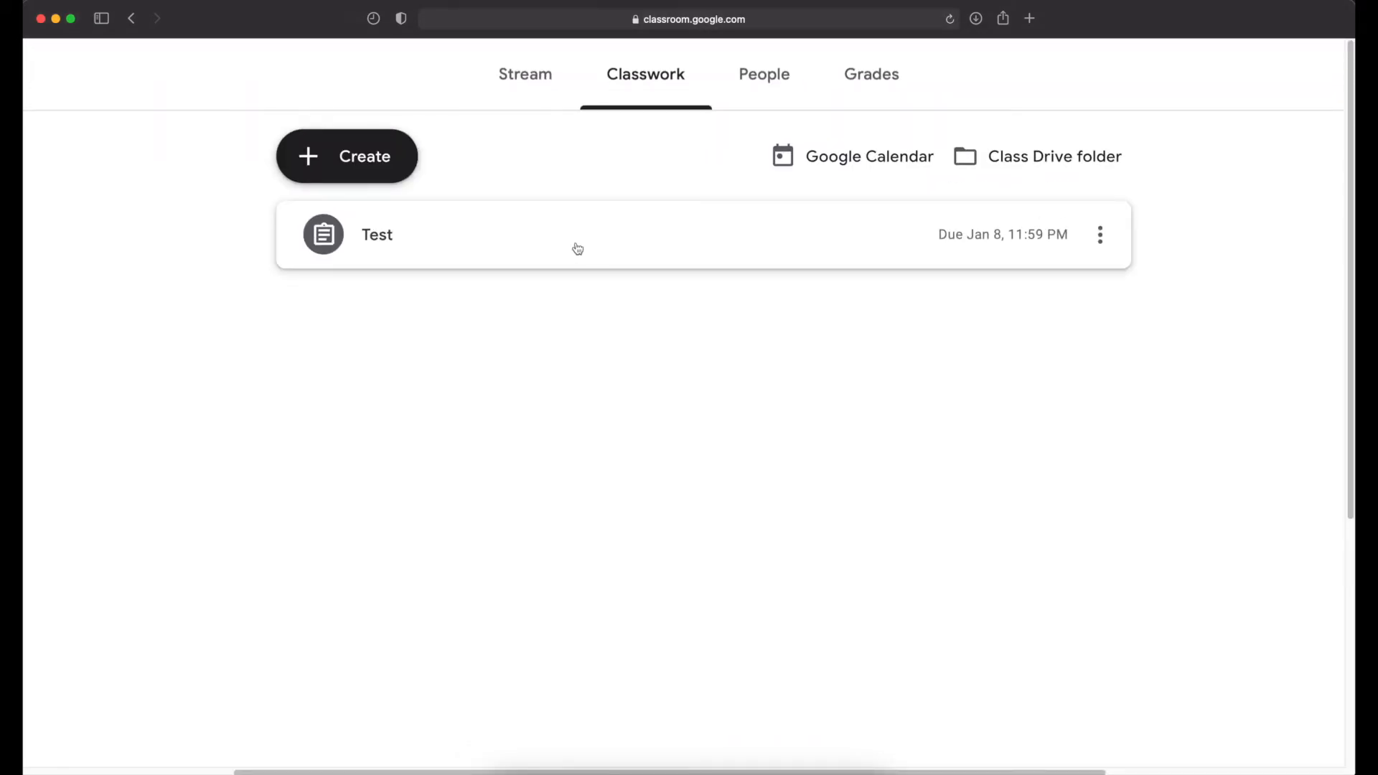
scroll(584, 239, "down", 3)
- Open the class's People page to view its teachers and students
scroll(780, 120, "up", 5)
scroll(780, 120, "up", 2)
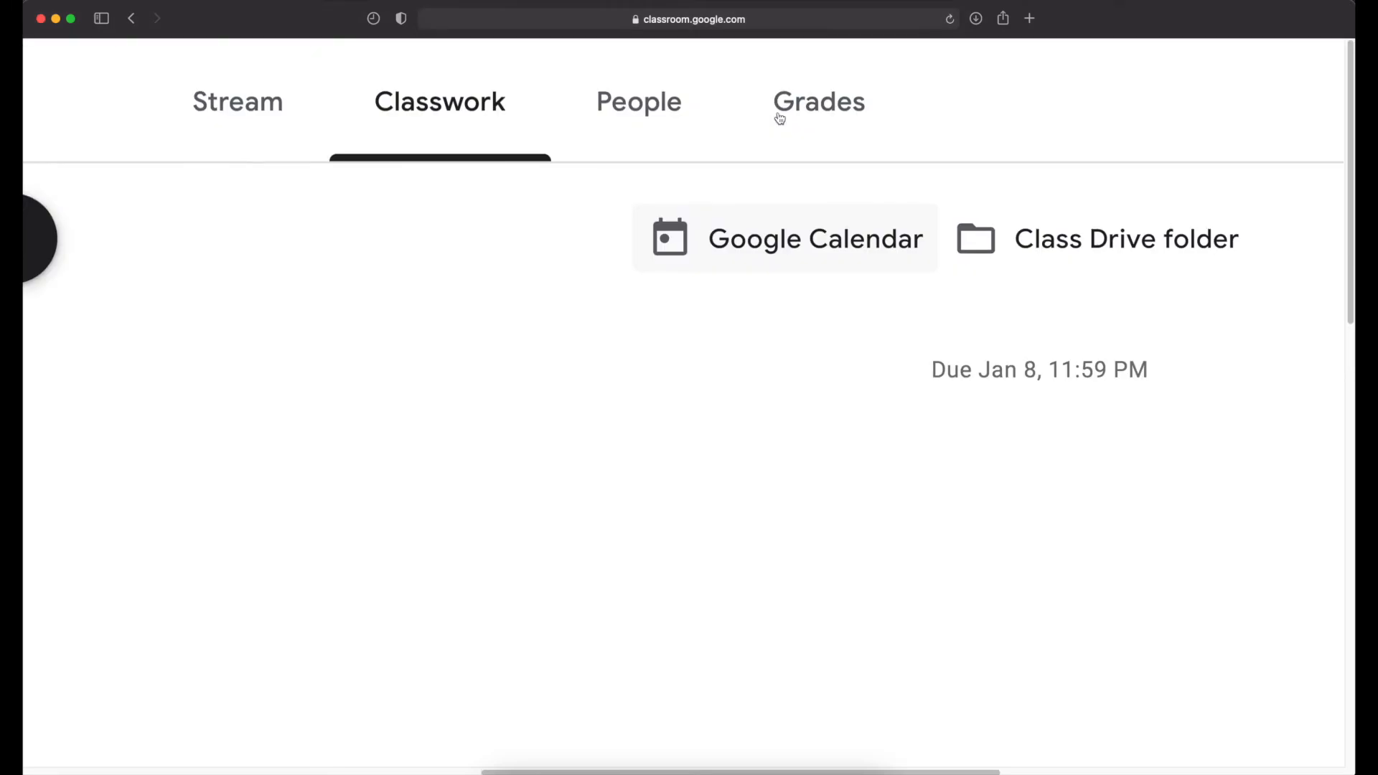
left_click(659, 102)
scroll(602, 258, "down", 3)
scroll(605, 258, "down", 2)
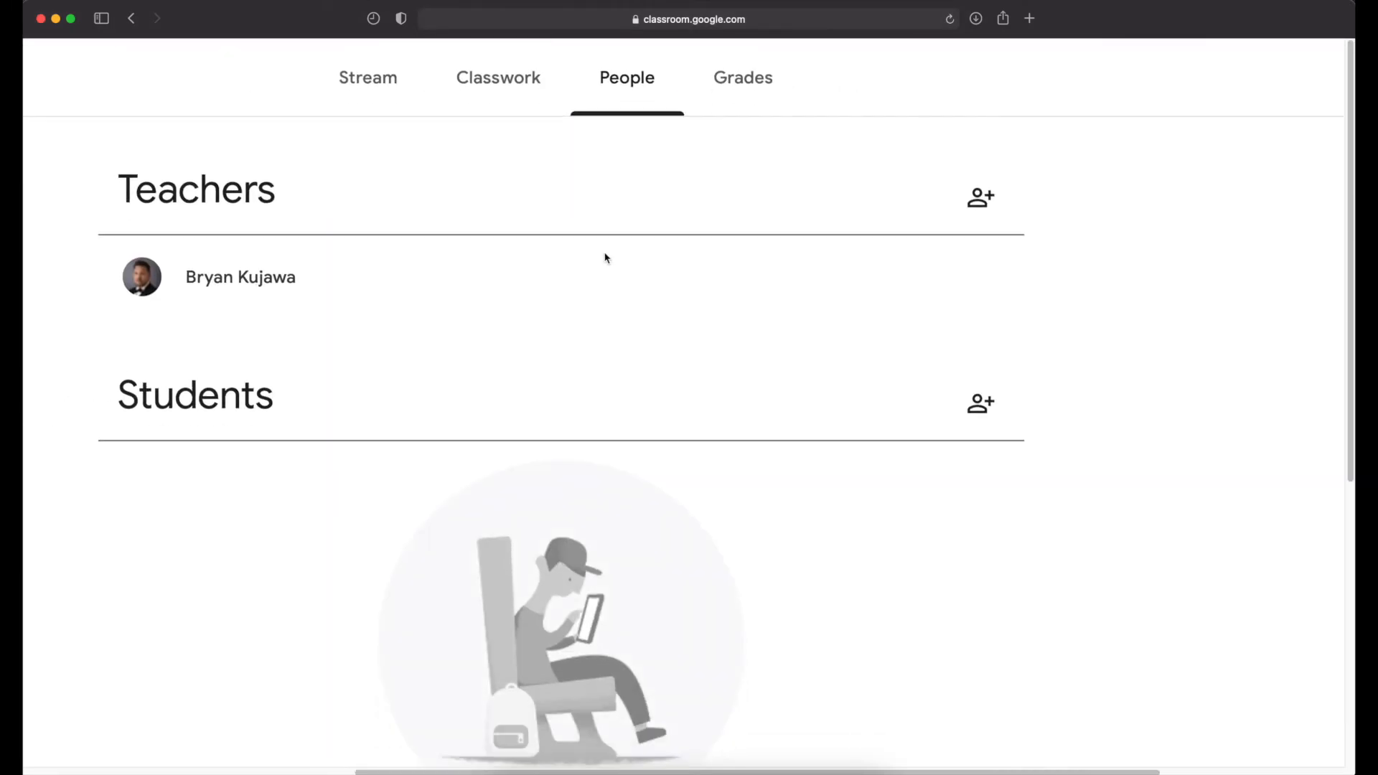
scroll(383, 247, "down", 2)
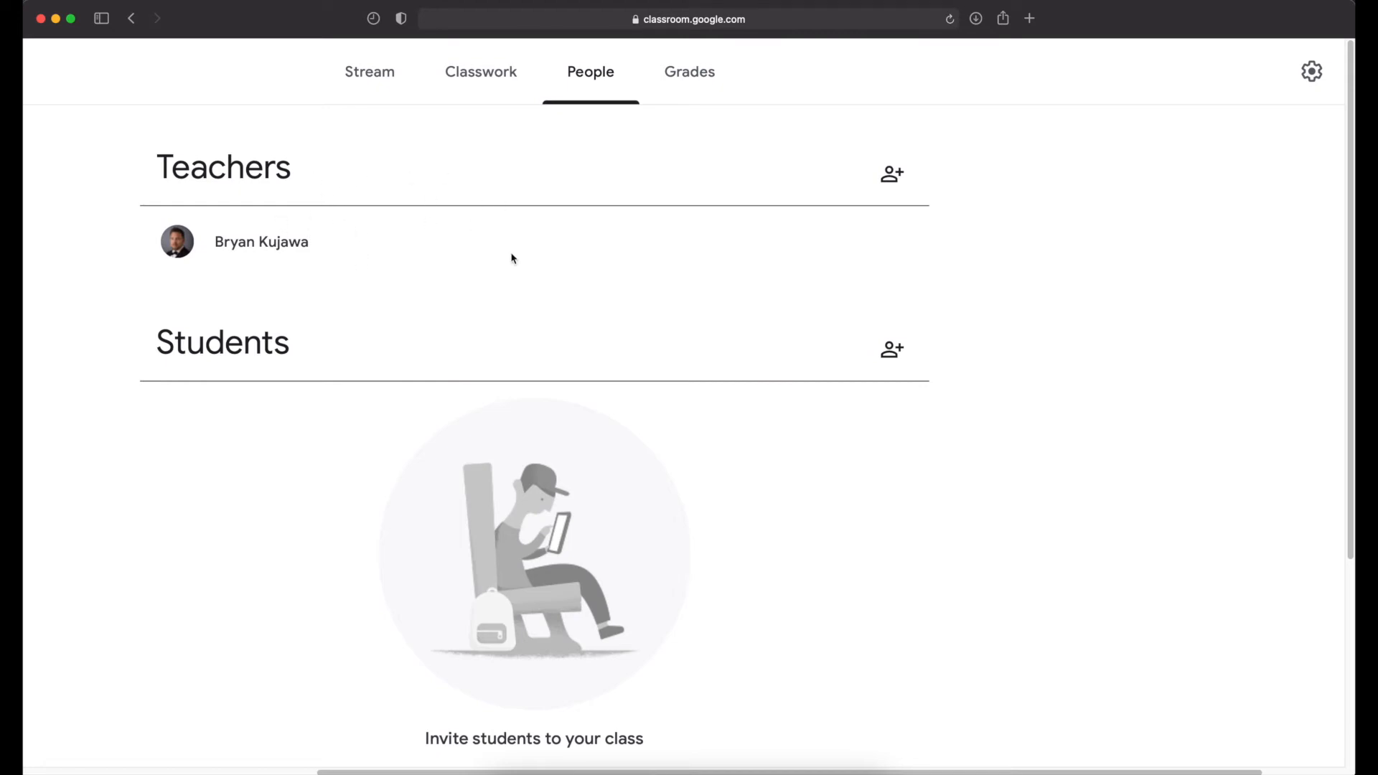
- Look at the form for inviting teachers and close it without inviting anyone
left_click(892, 174)
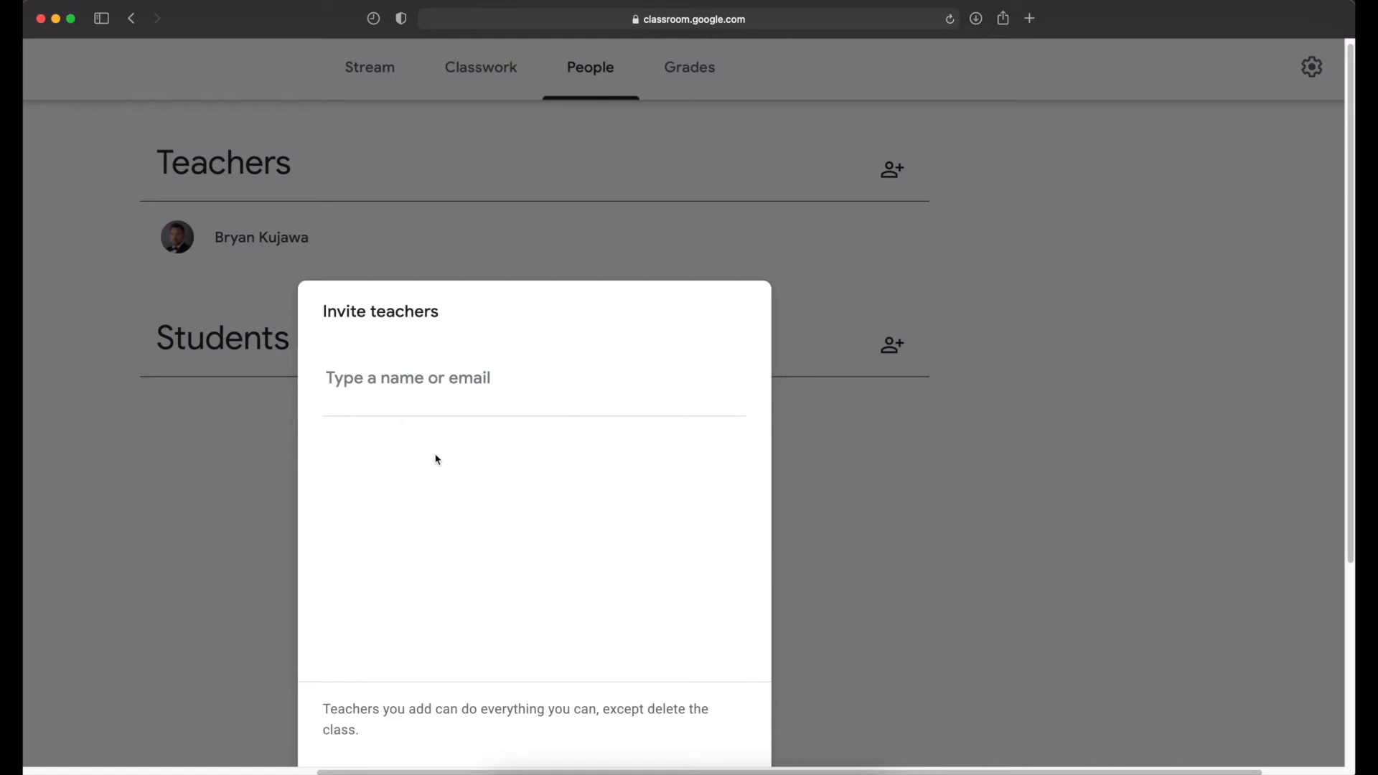
scroll(618, 489, "down", 5)
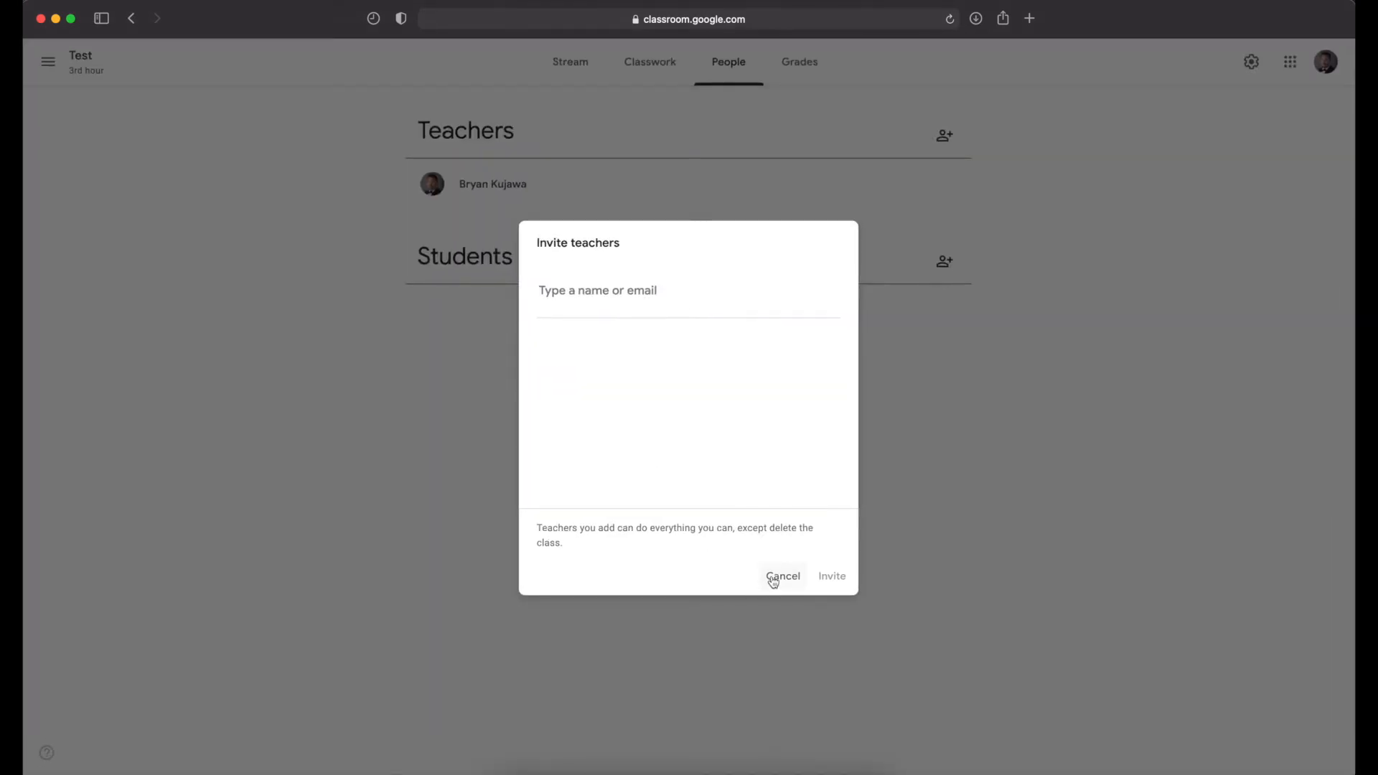
left_click(773, 580)
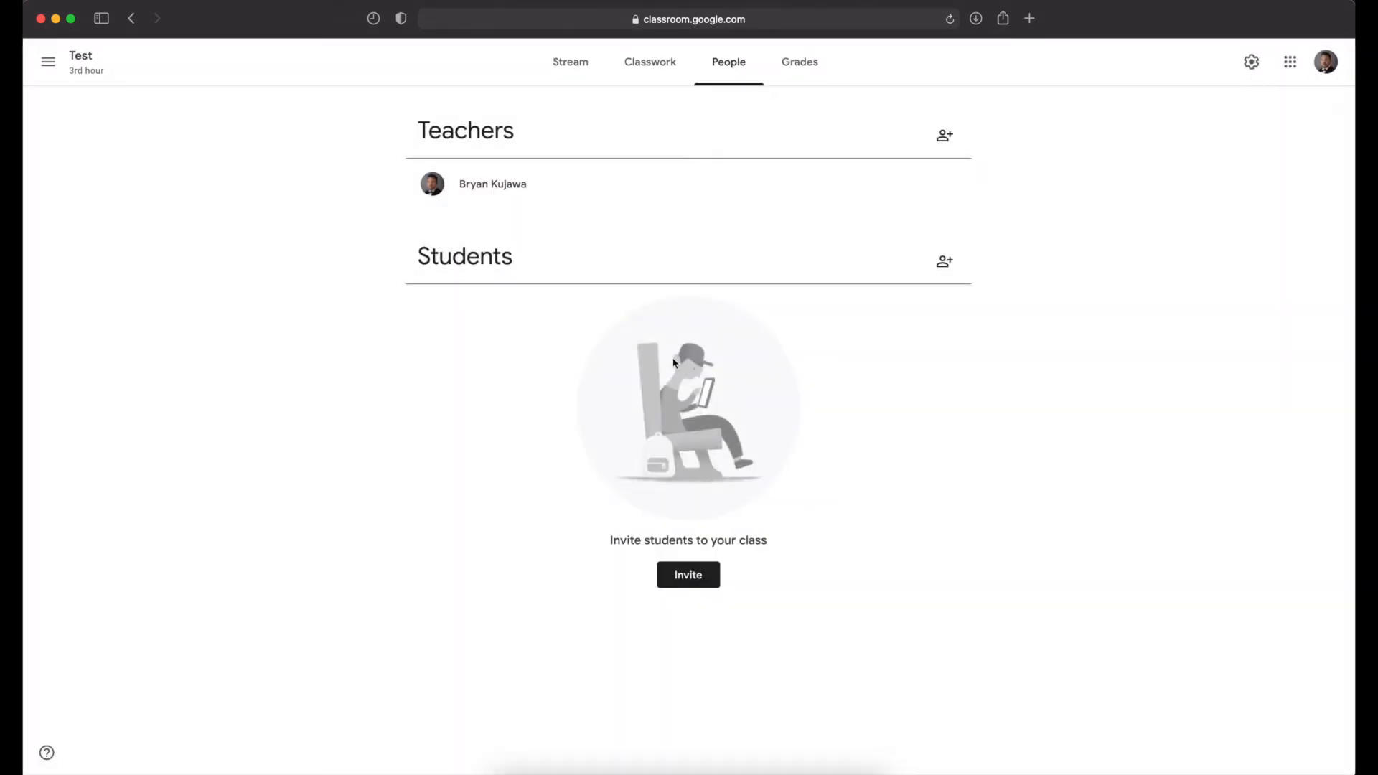
- Look at the form for inviting students by link, name or email, and cancel it
left_click(946, 263)
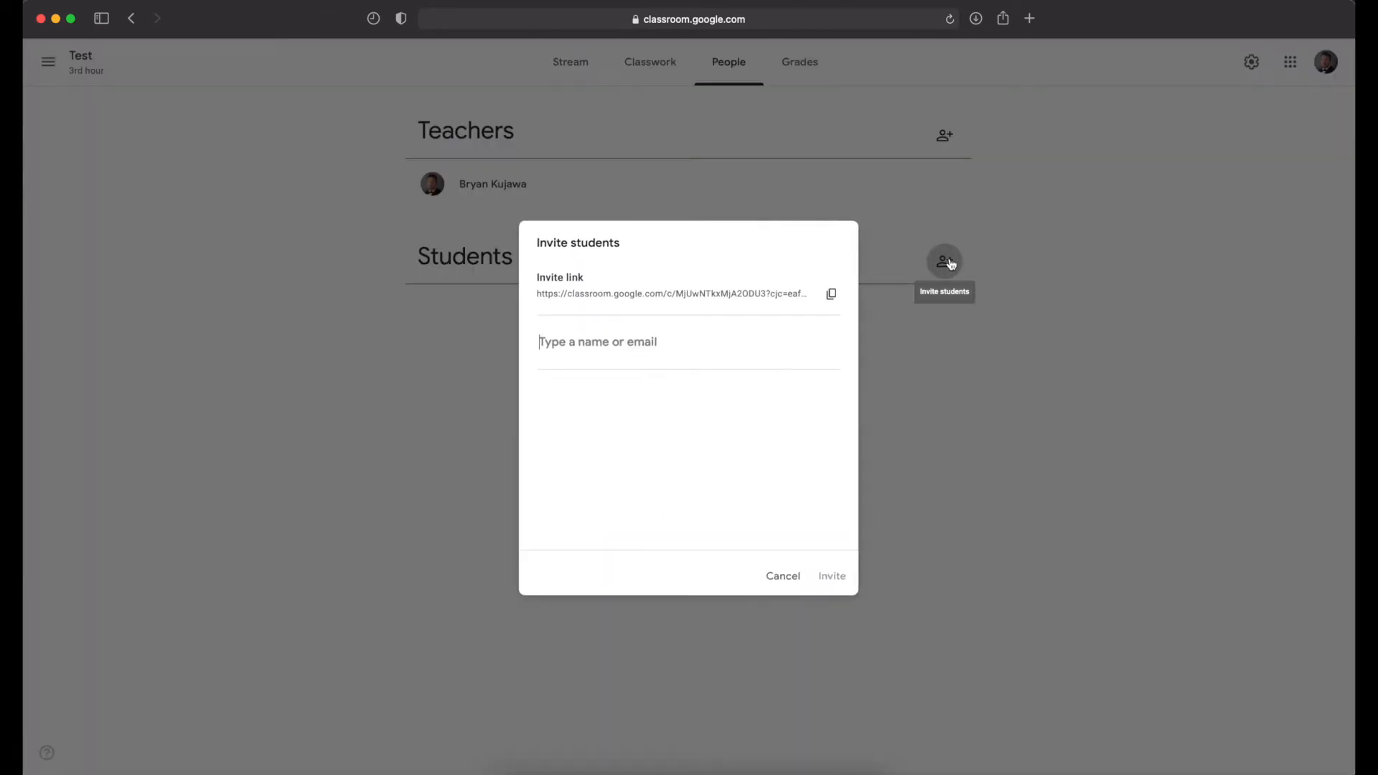
left_click(616, 338)
left_click(786, 578)
- Copy the student invite link from the form for inviting students, and close the form without inviting anyone
scroll(959, 288, "up", 3)
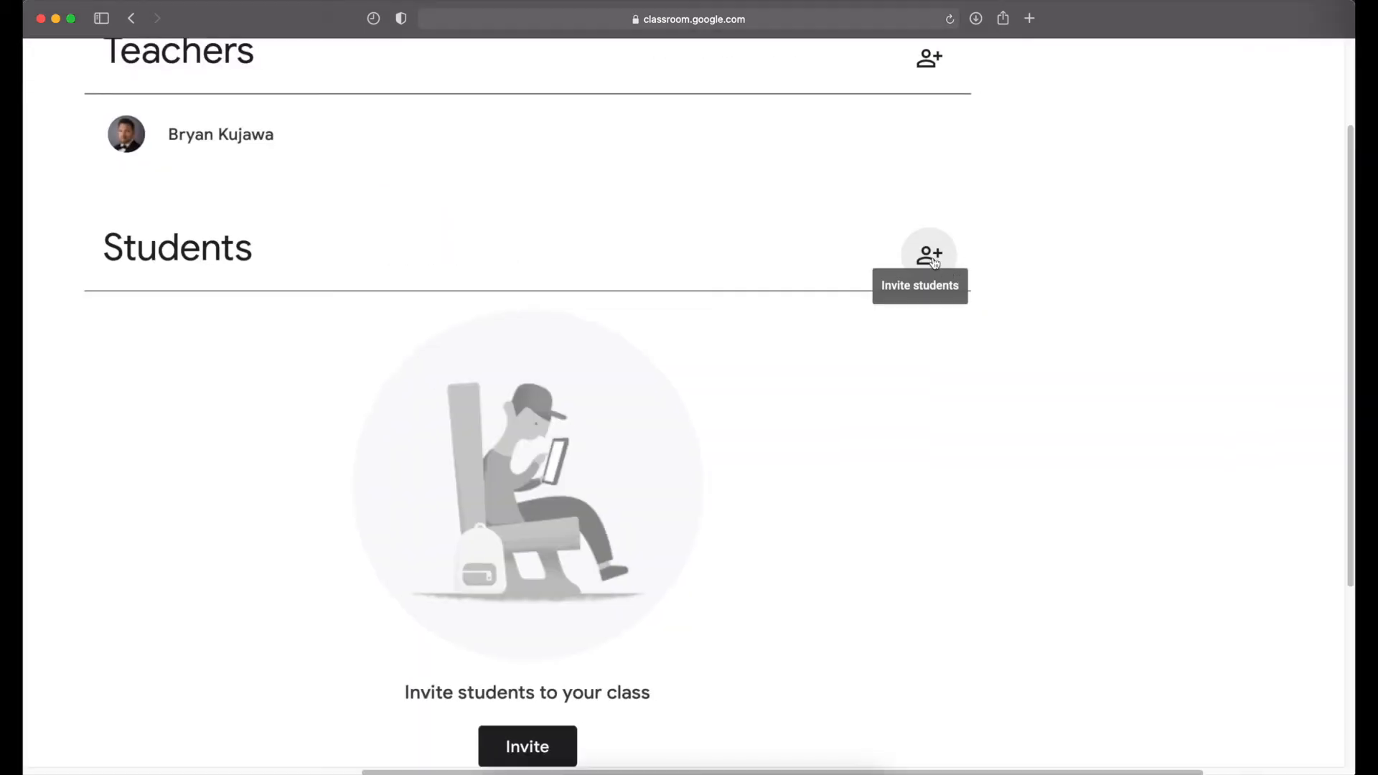
left_click(929, 256)
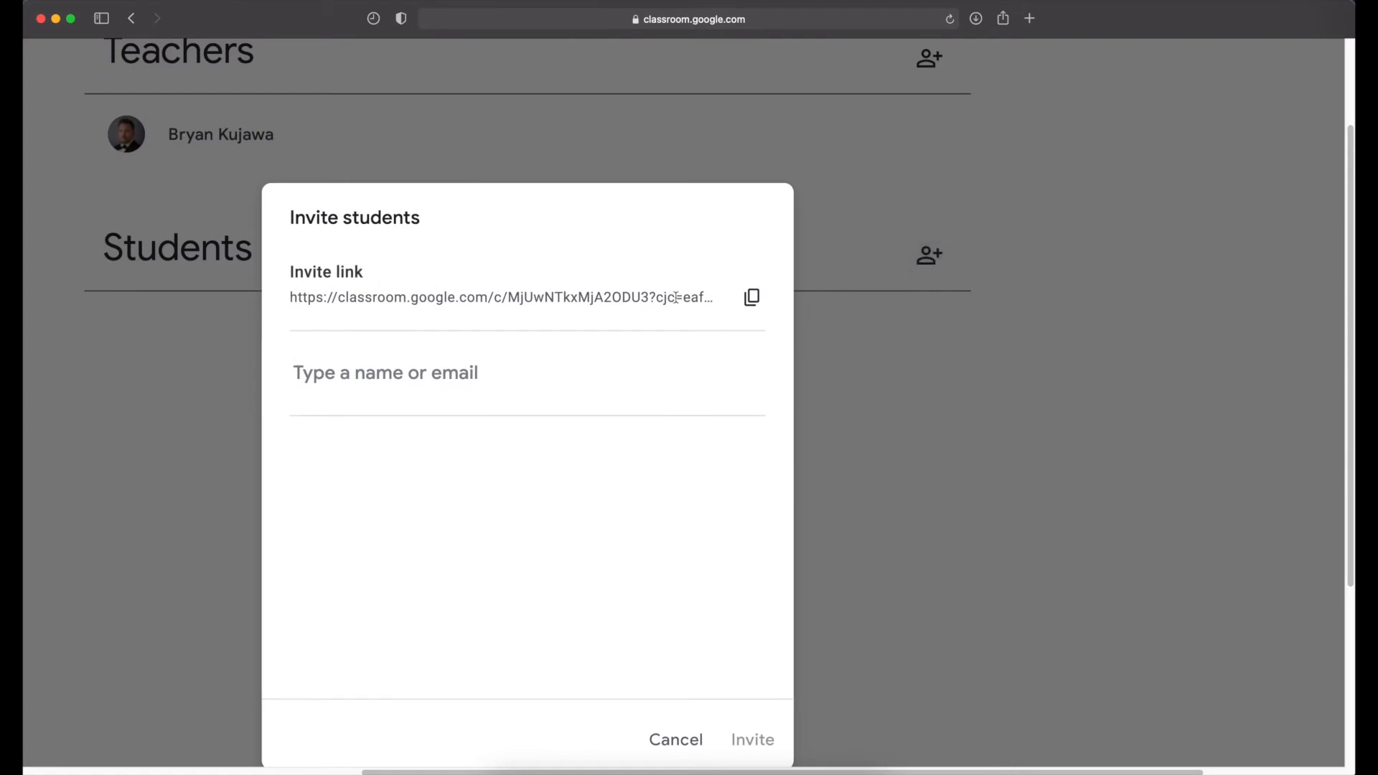
left_click(758, 307)
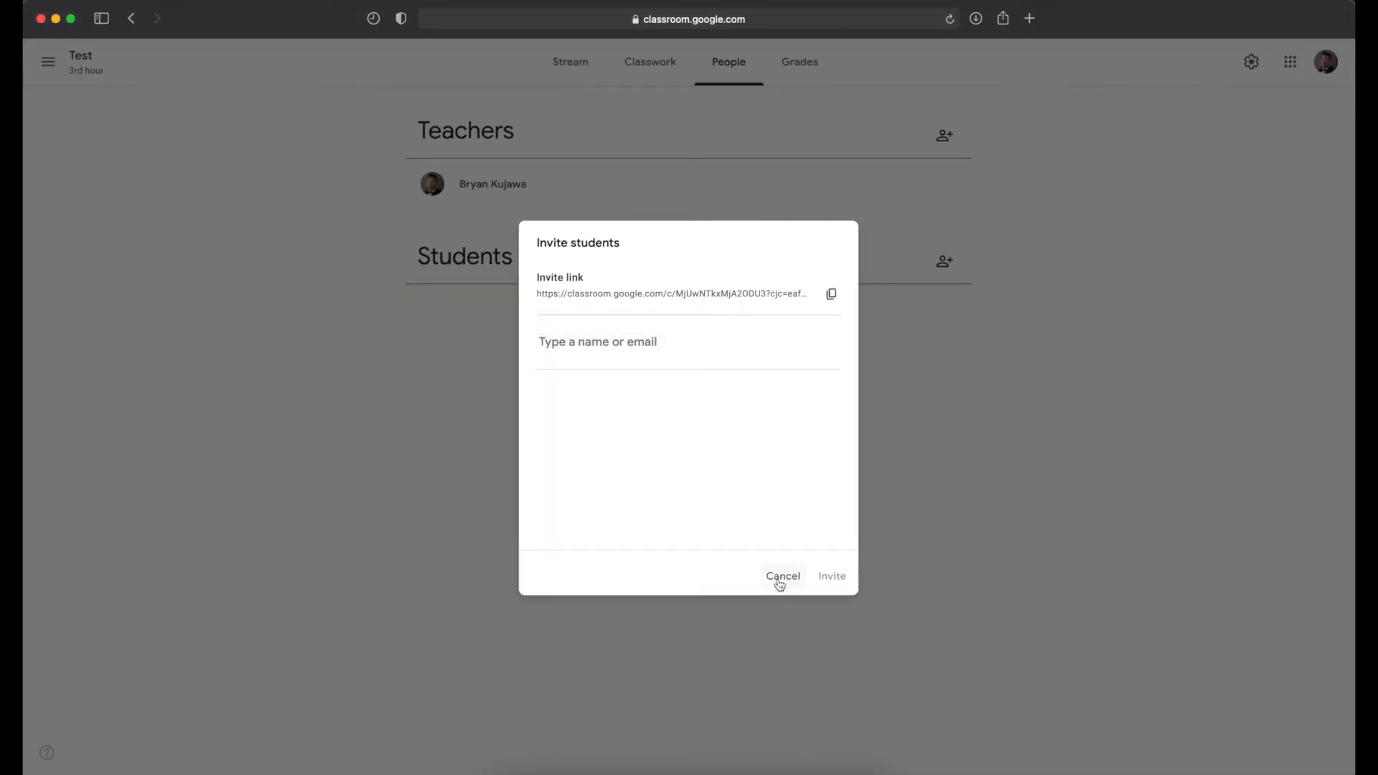
left_click(675, 739)
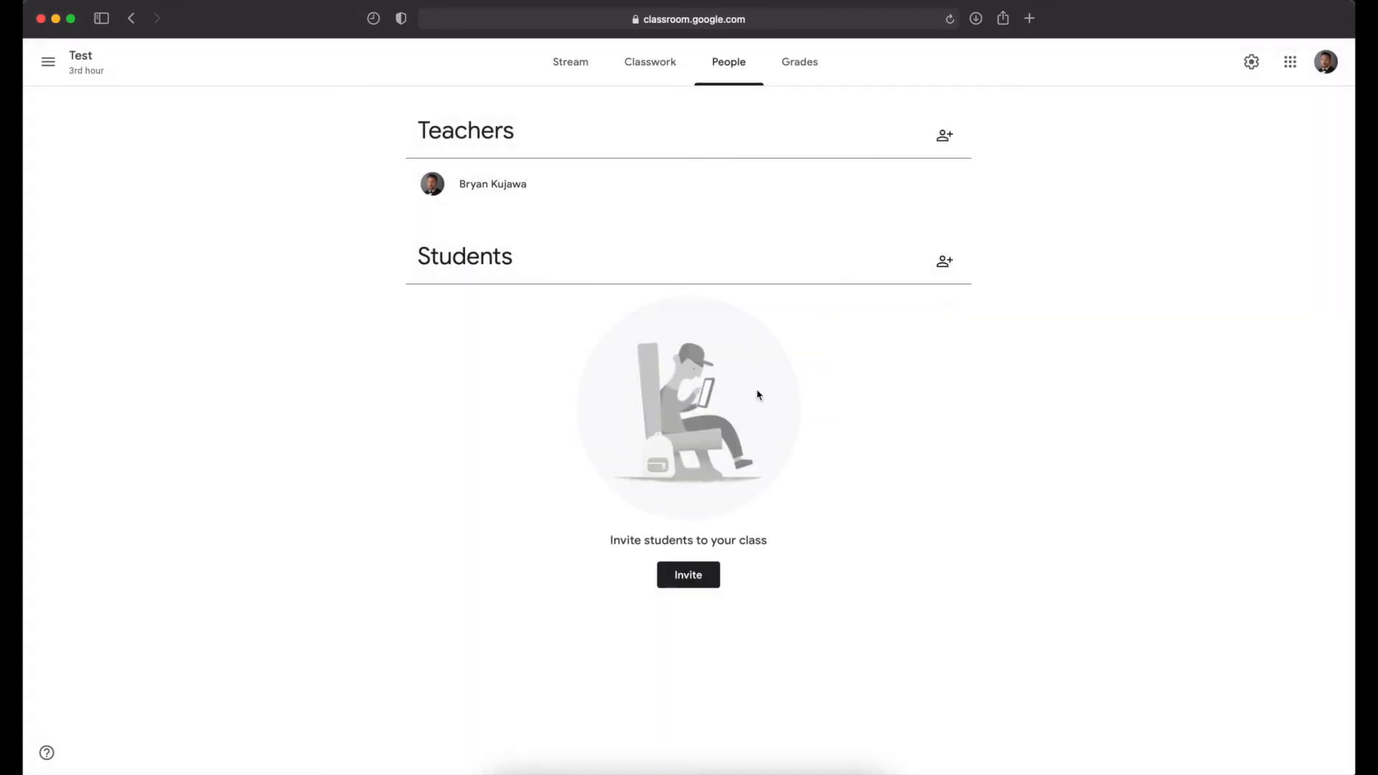
- Display the class code from the Stream page enlarged and in full screen, and close the display
left_click(571, 63)
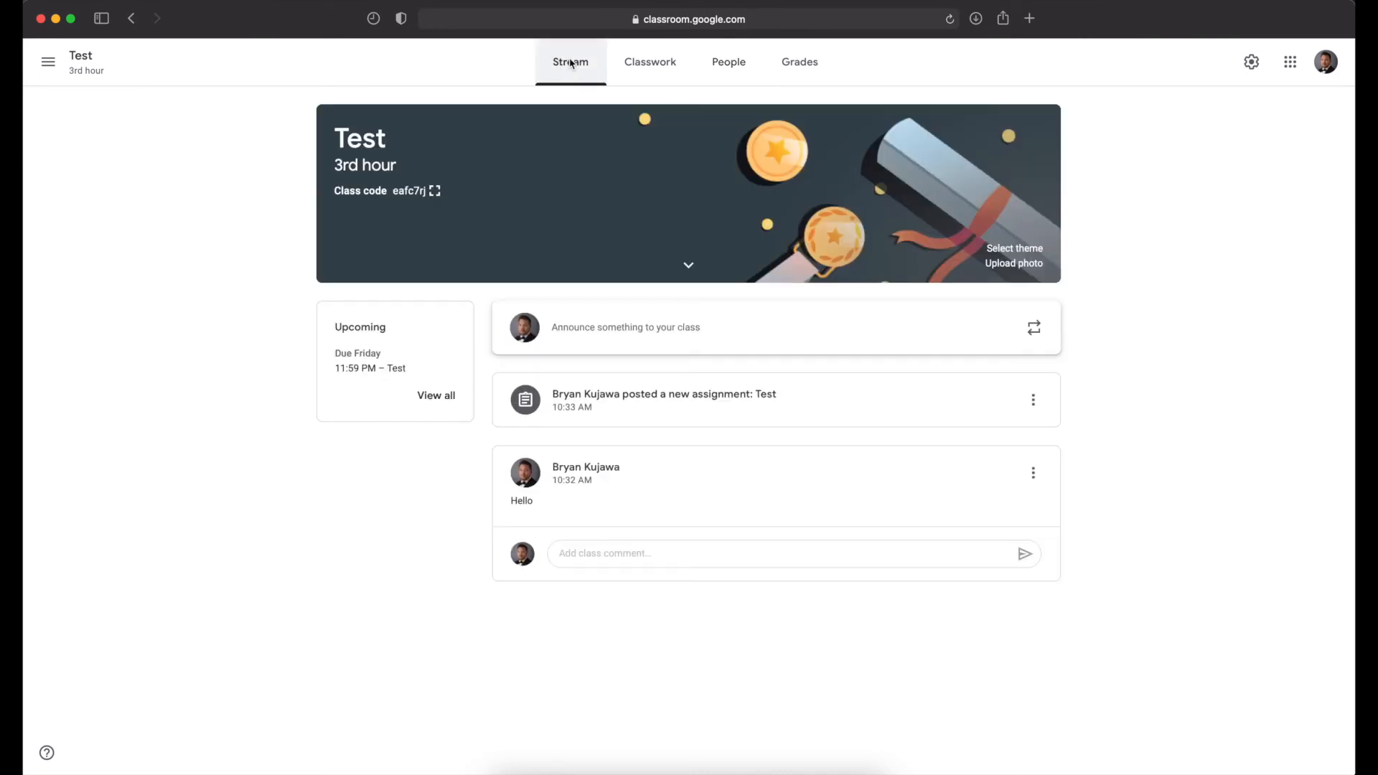
left_click(435, 192)
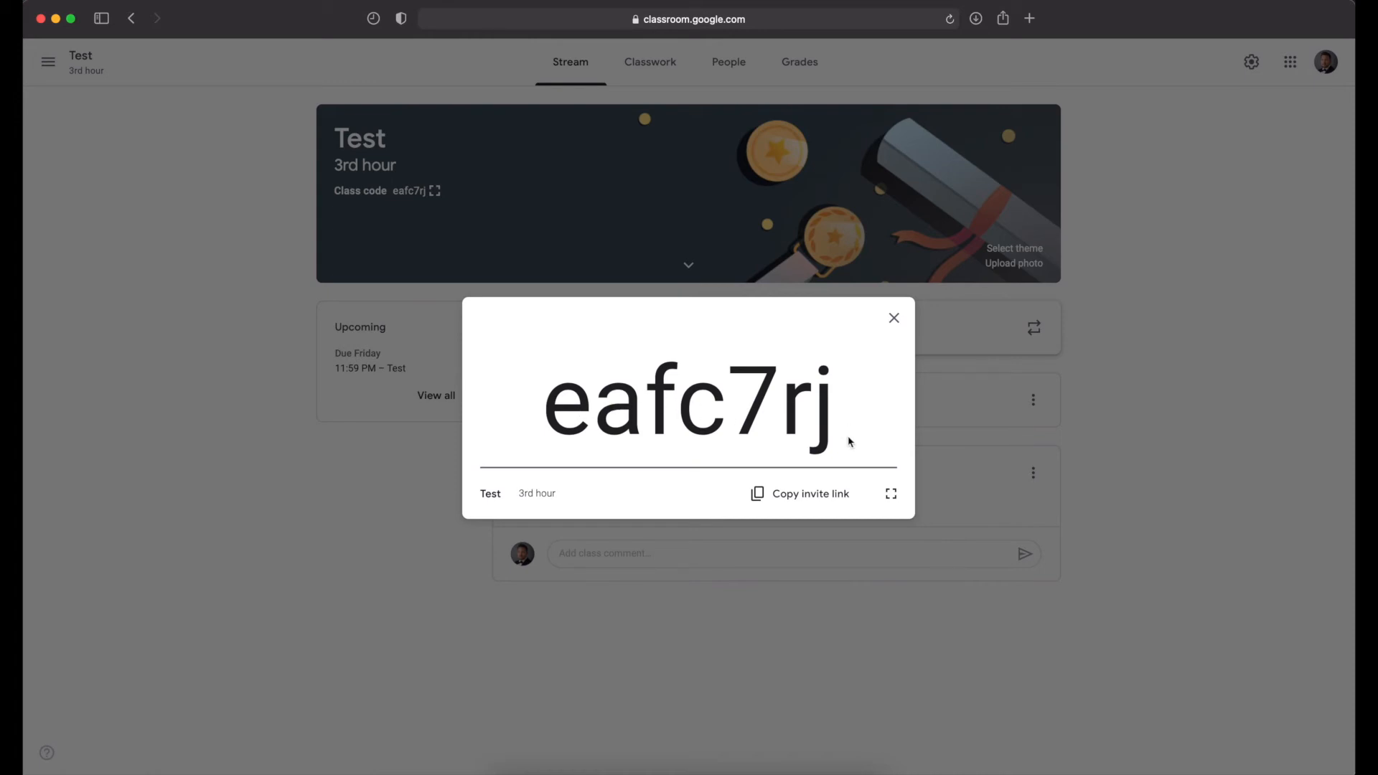
left_click(892, 497)
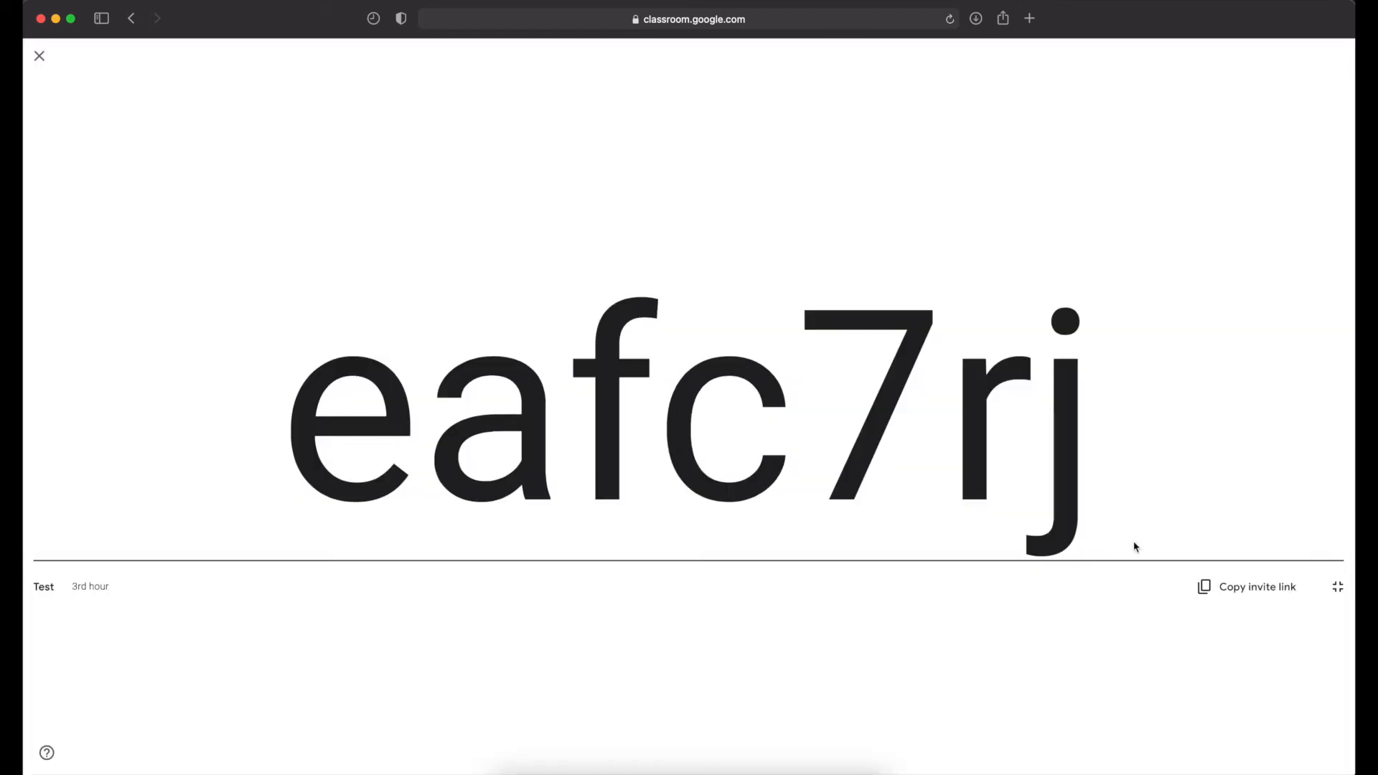
left_click(1339, 587)
left_click(893, 319)
- Look at the Join class form reached from the Classes overview, and close it without entering a class code
left_click(48, 62)
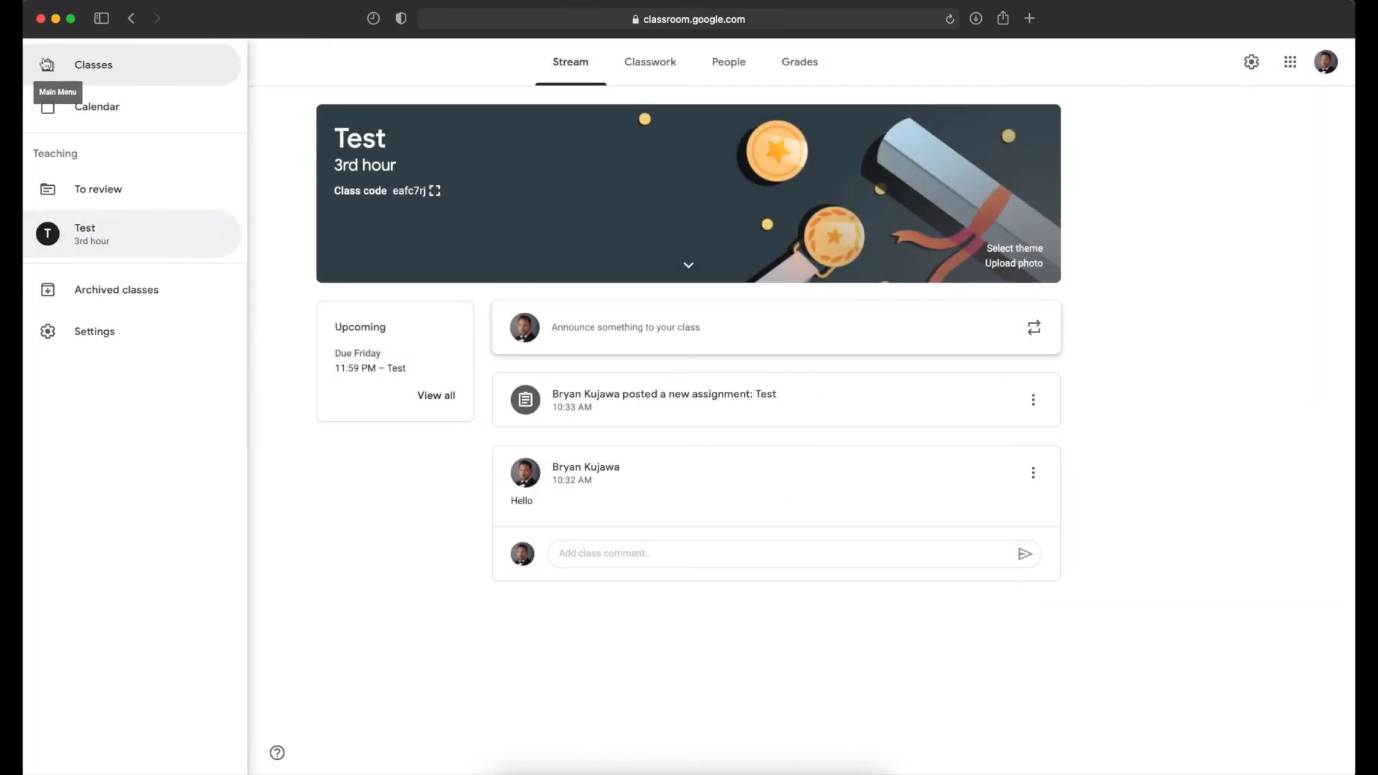
left_click(89, 69)
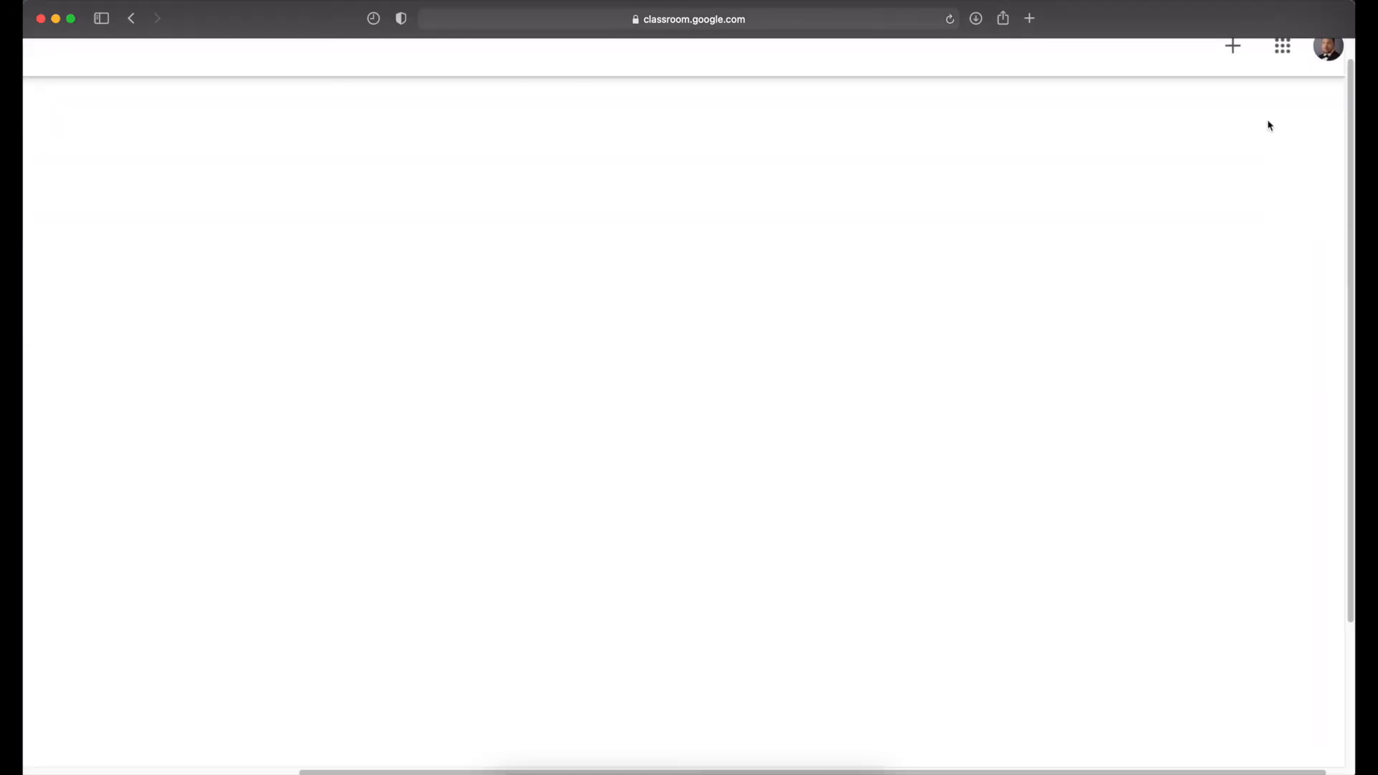
left_click(1233, 71)
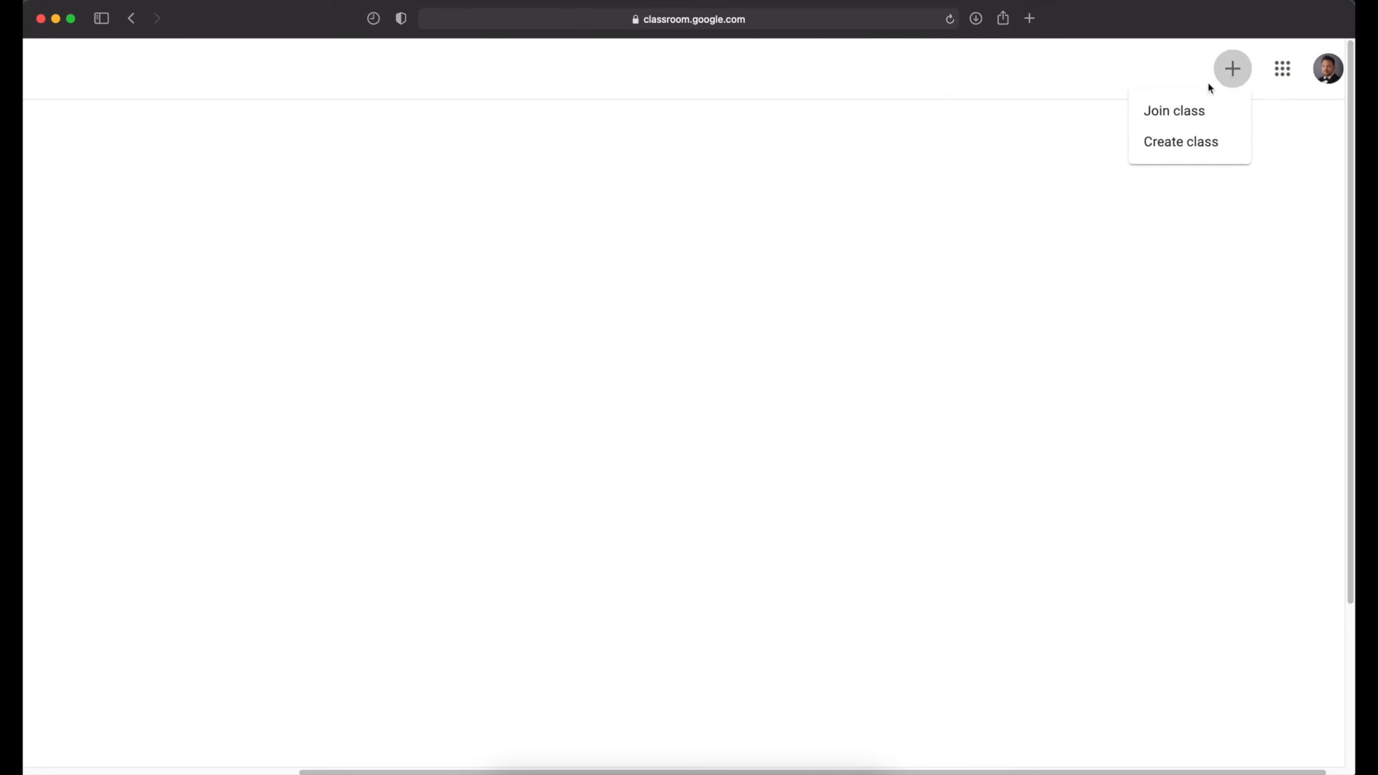
left_click(1187, 114)
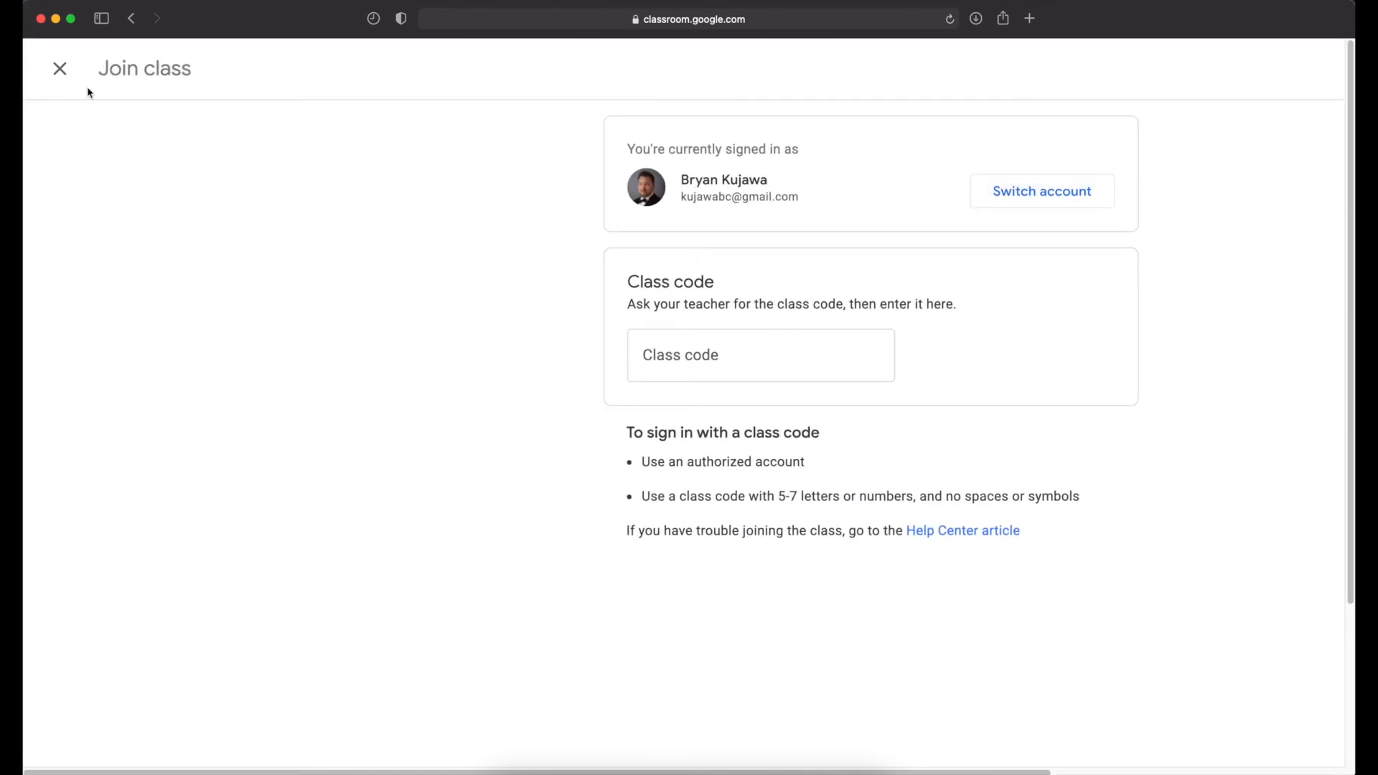
left_click(59, 68)
- Open the class's Grades page and dismiss the tip about setting up the grading system
left_click(806, 68)
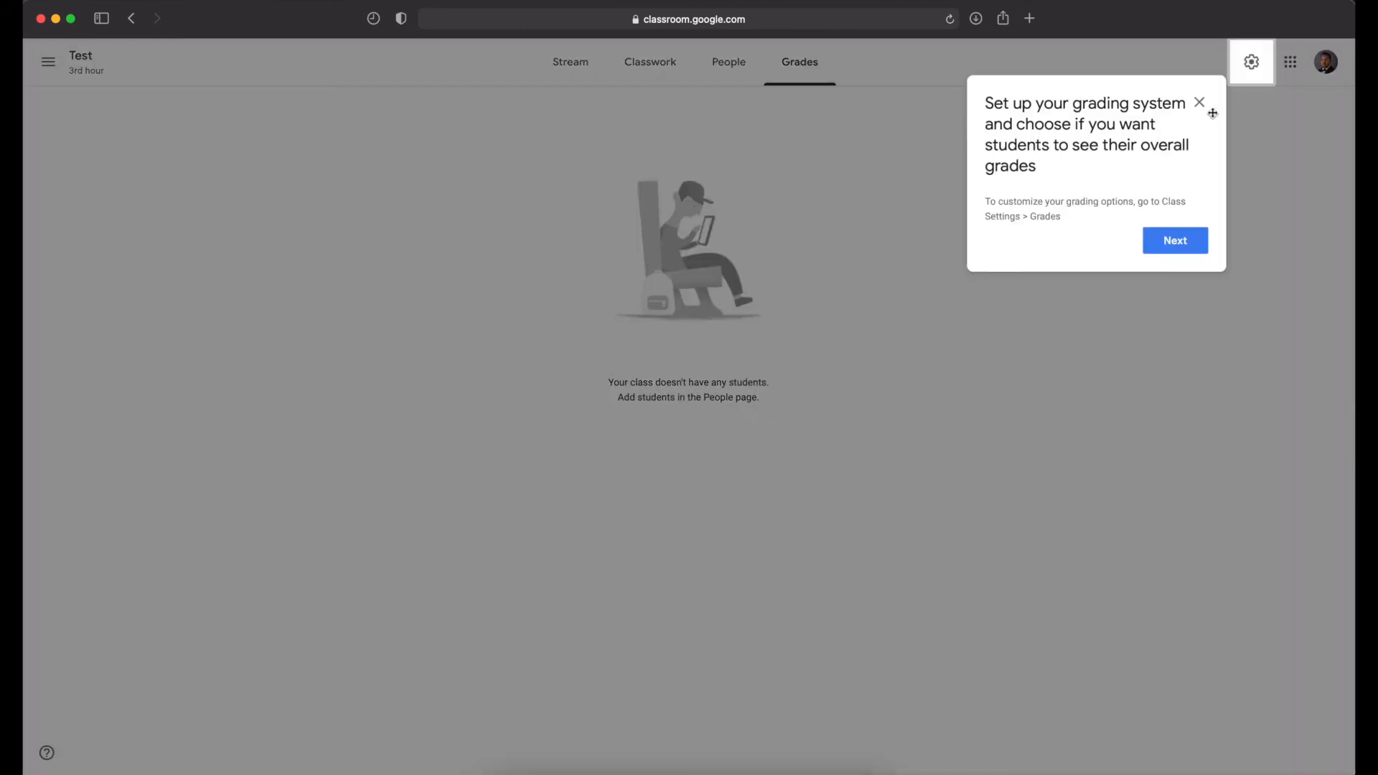
left_click(1199, 104)
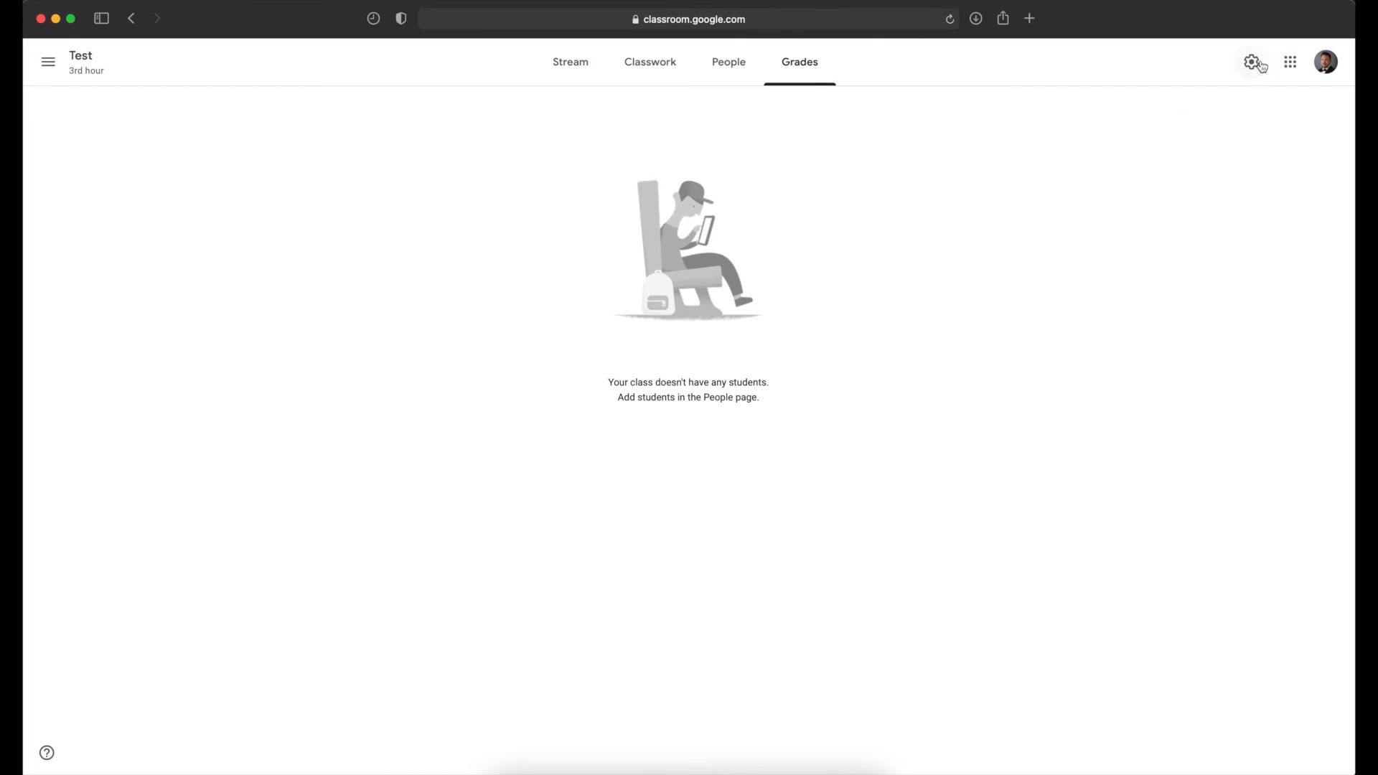
- In the class settings, set the Stream permission to "Only teachers can post or comment"
scroll(1261, 66, "up", 5)
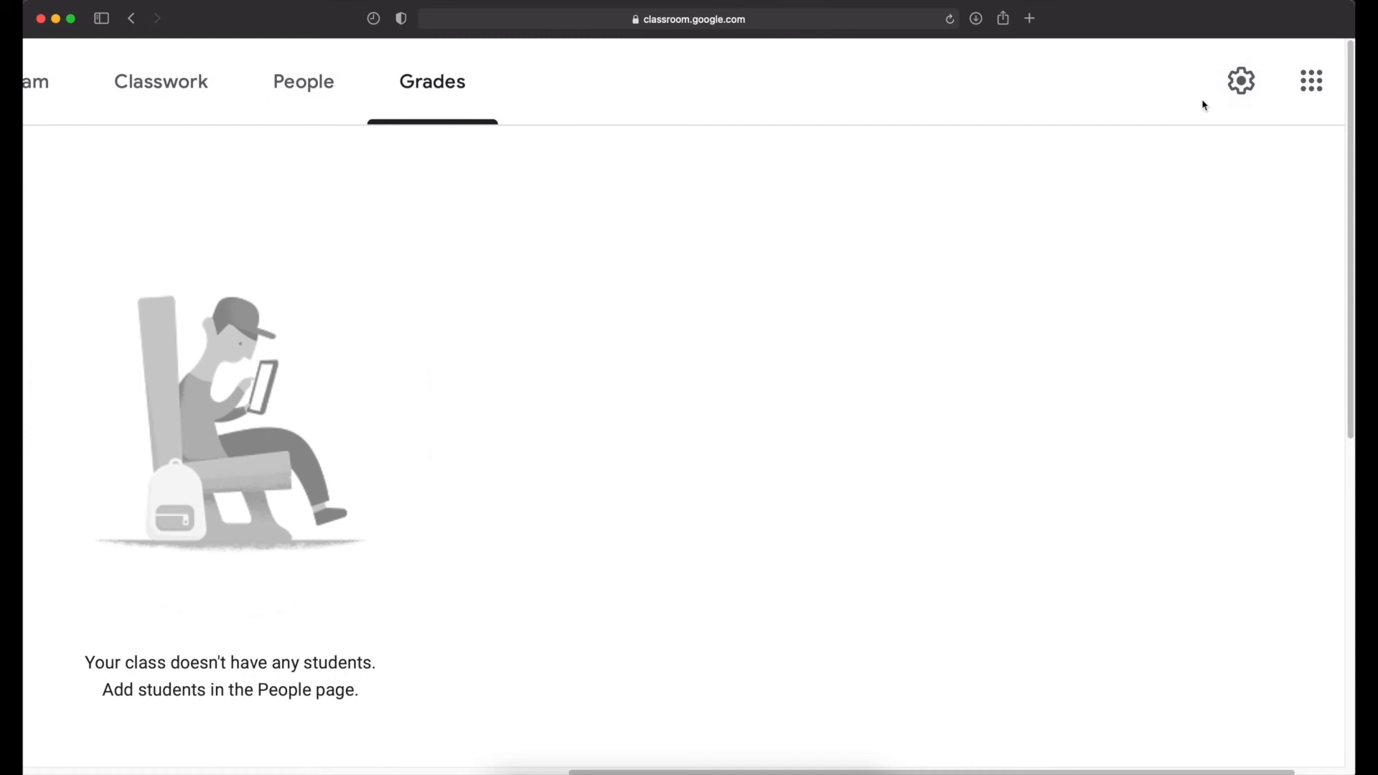
left_click(1252, 92)
scroll(1061, 243, "down", 5)
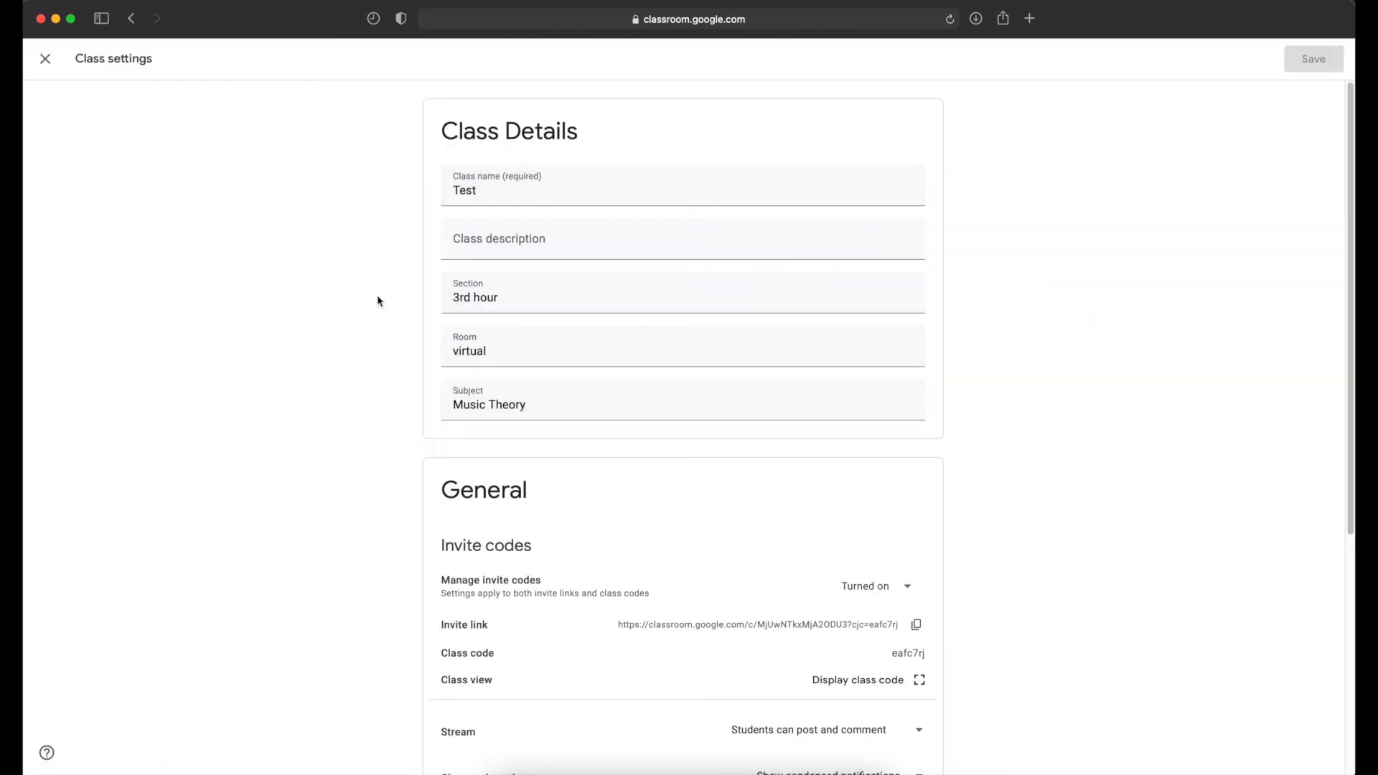
scroll(398, 251, "down", 3)
scroll(399, 252, "down", 3)
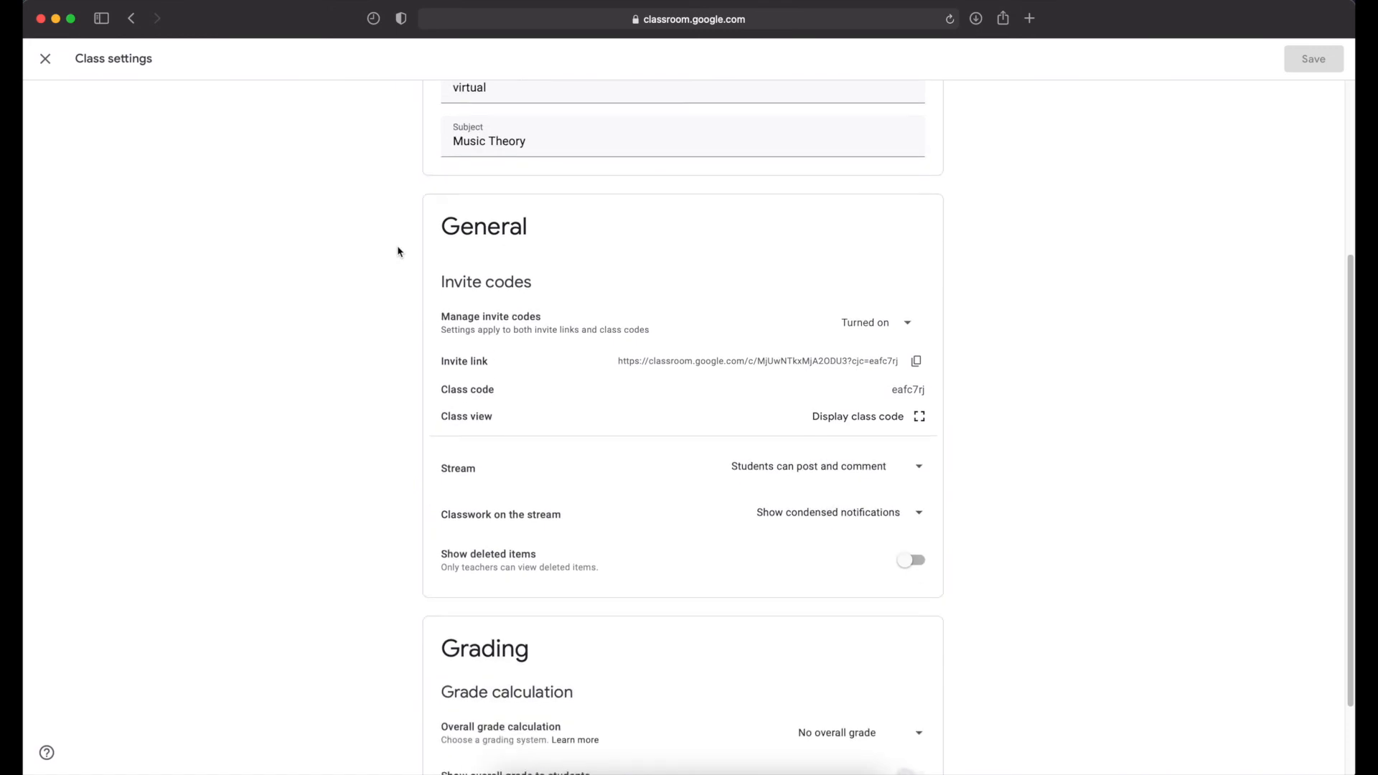
scroll(412, 295, "up", 3, "ctrl")
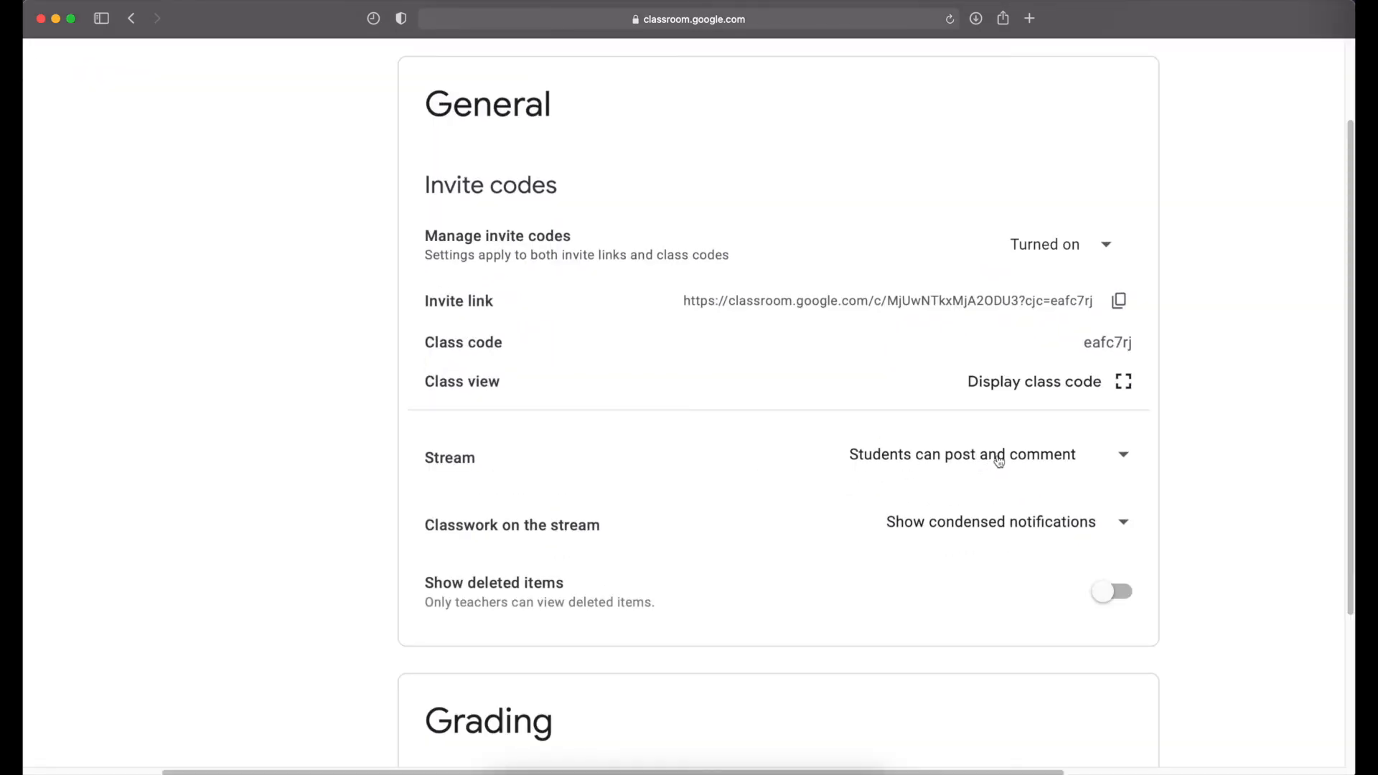
left_click(1101, 462)
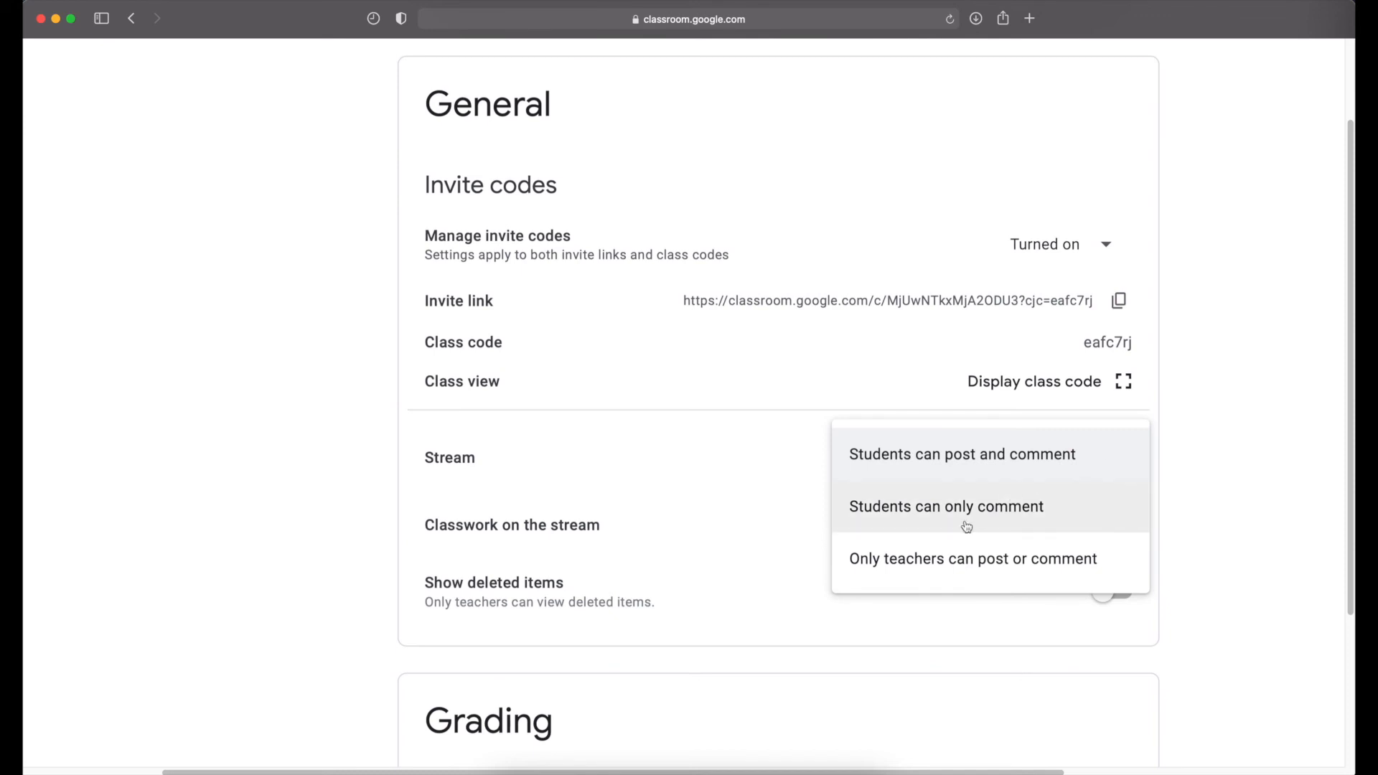
left_click(957, 575)
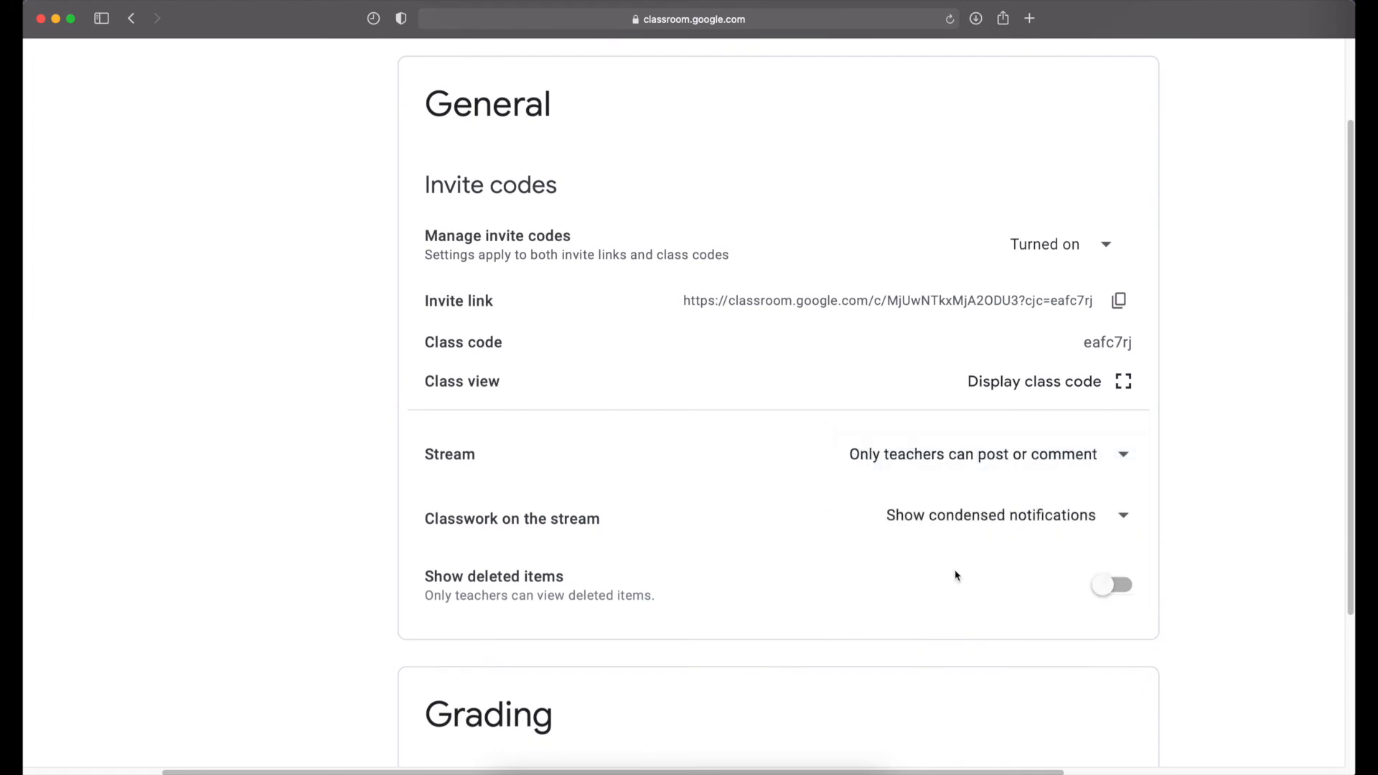
- Set Classwork on the stream to "Hide notifications" and save the class settings
scroll(768, 367, "down", 2)
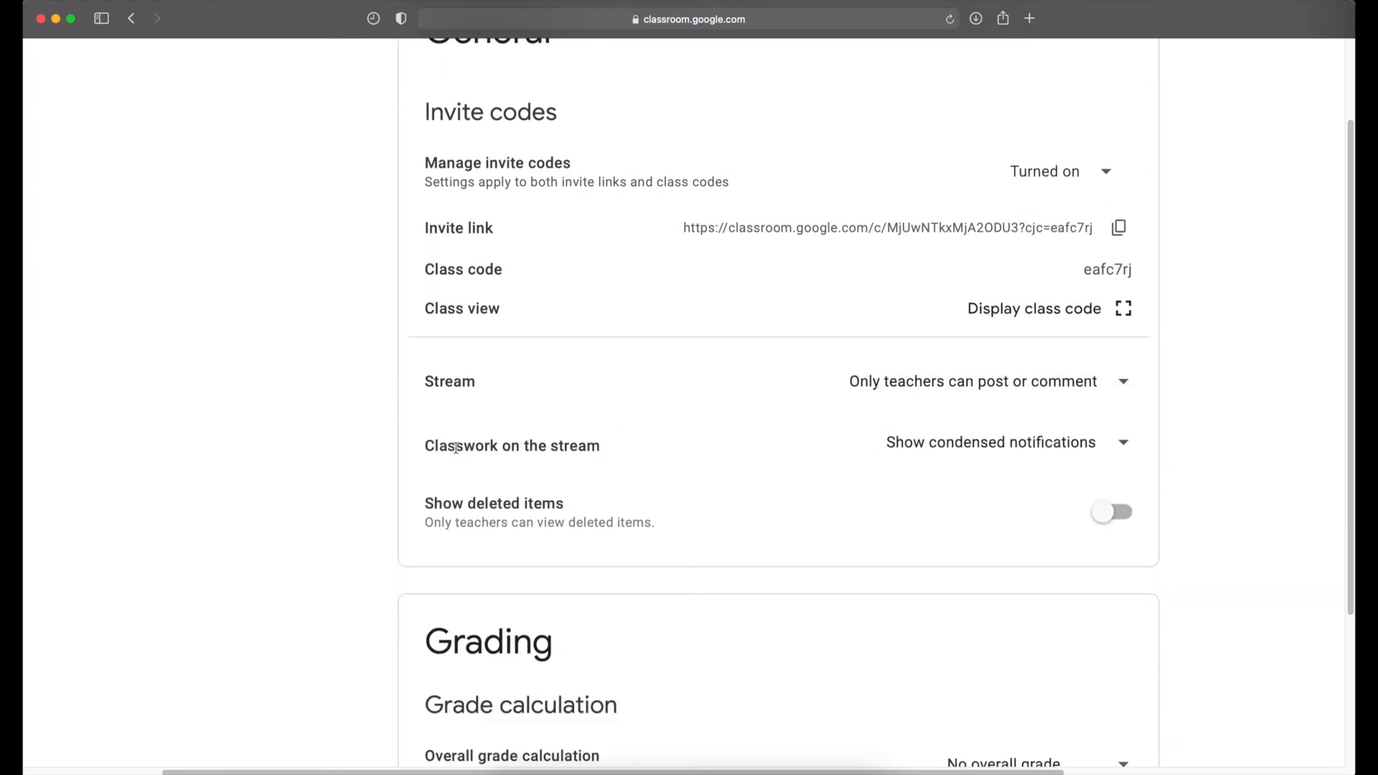
left_click(1089, 446)
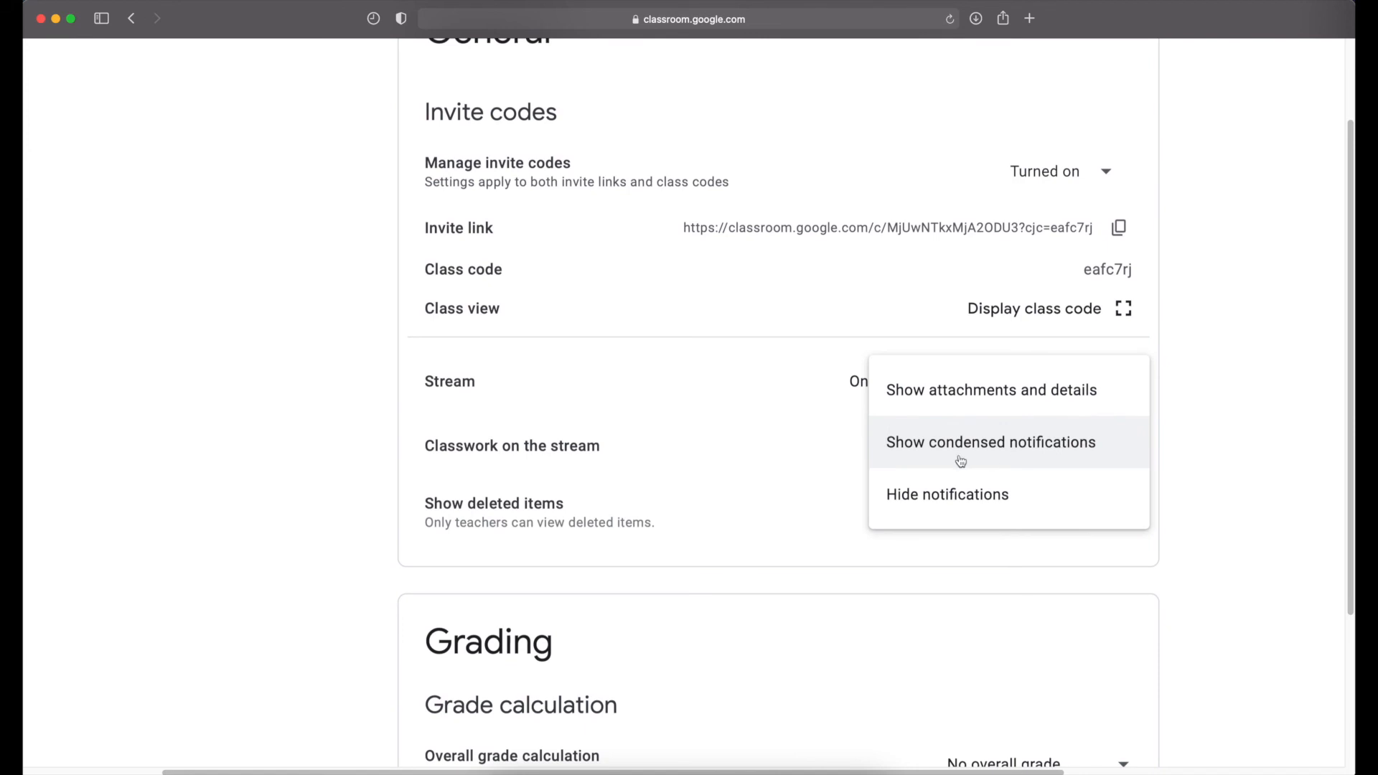
left_click(976, 509)
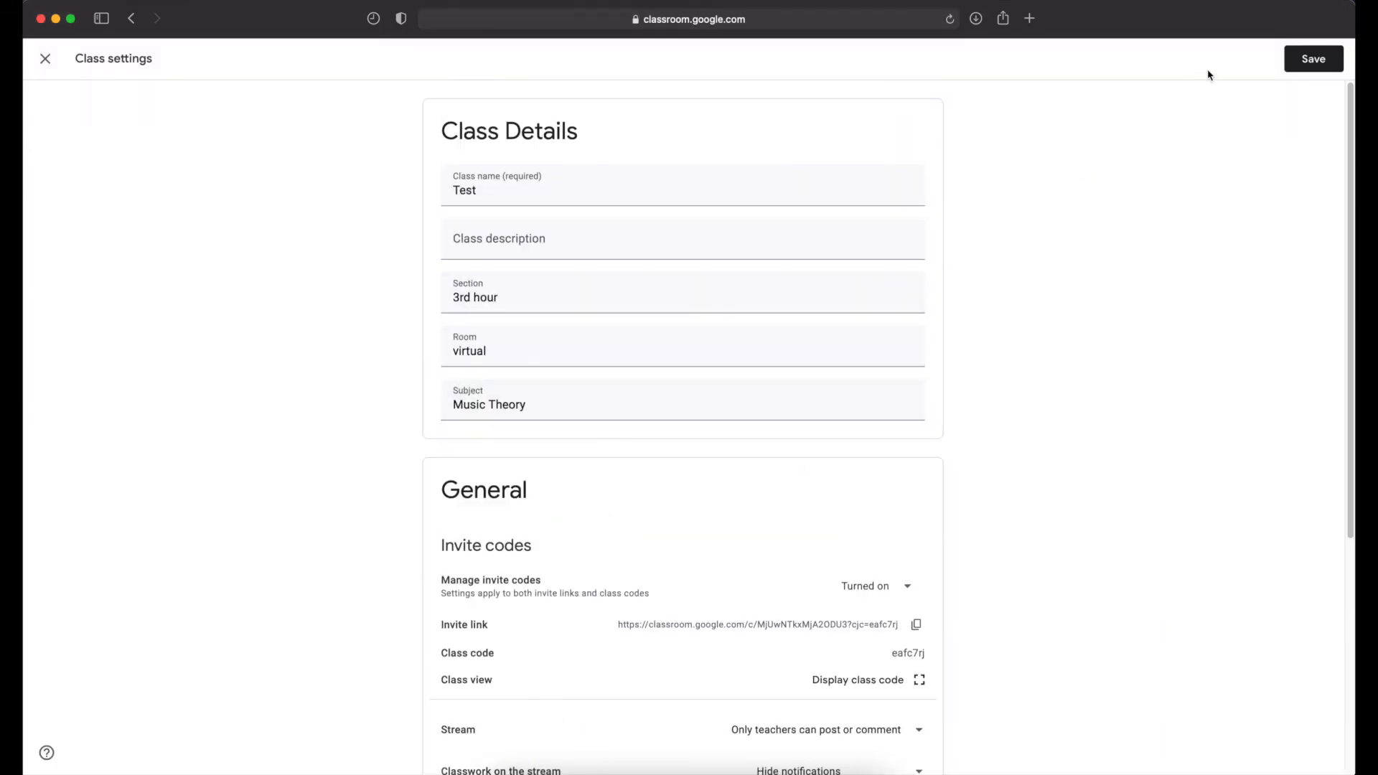
left_click(1306, 60)
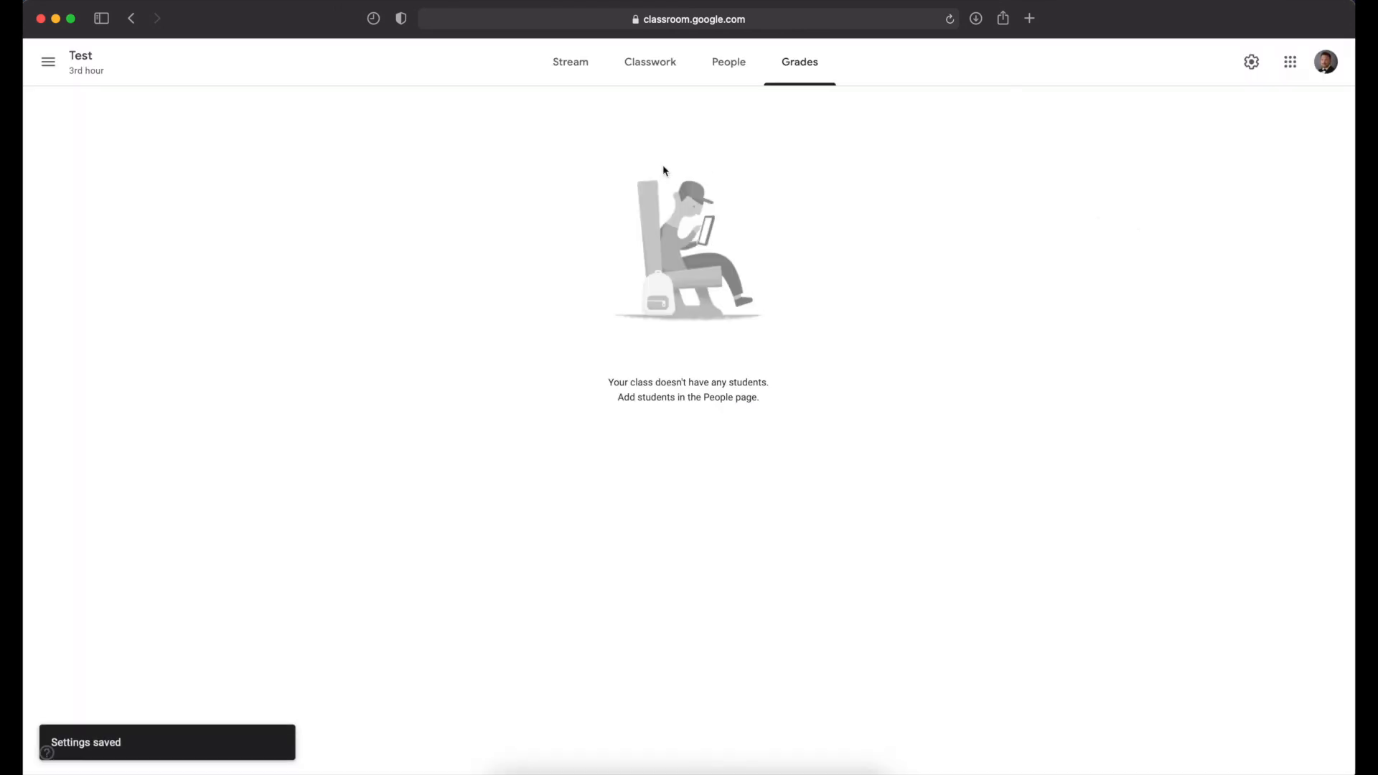
- Open the general Classroom settings with the profile and notification options
scroll(59, 113, "up", 5)
scroll(58, 113, "up", 1)
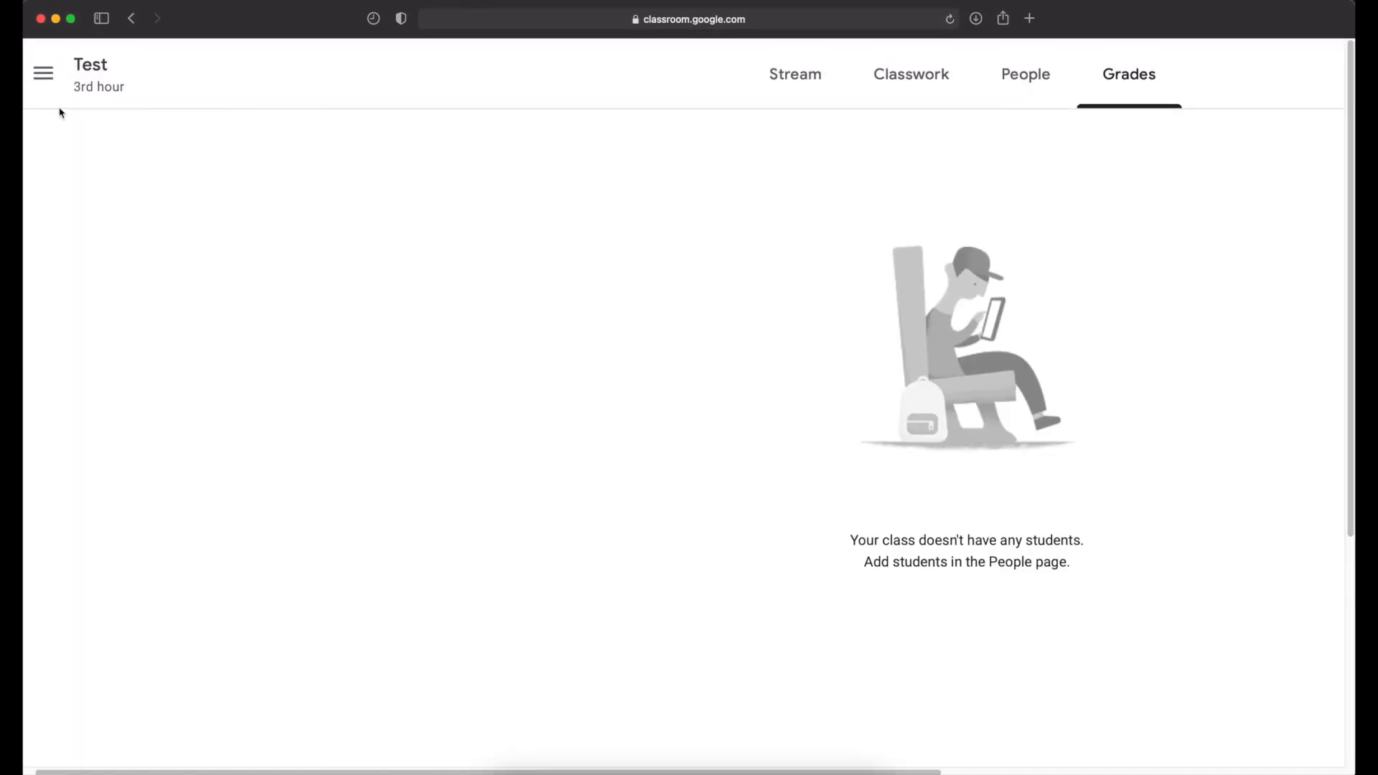
scroll(59, 112, "left", 1)
left_click(60, 80)
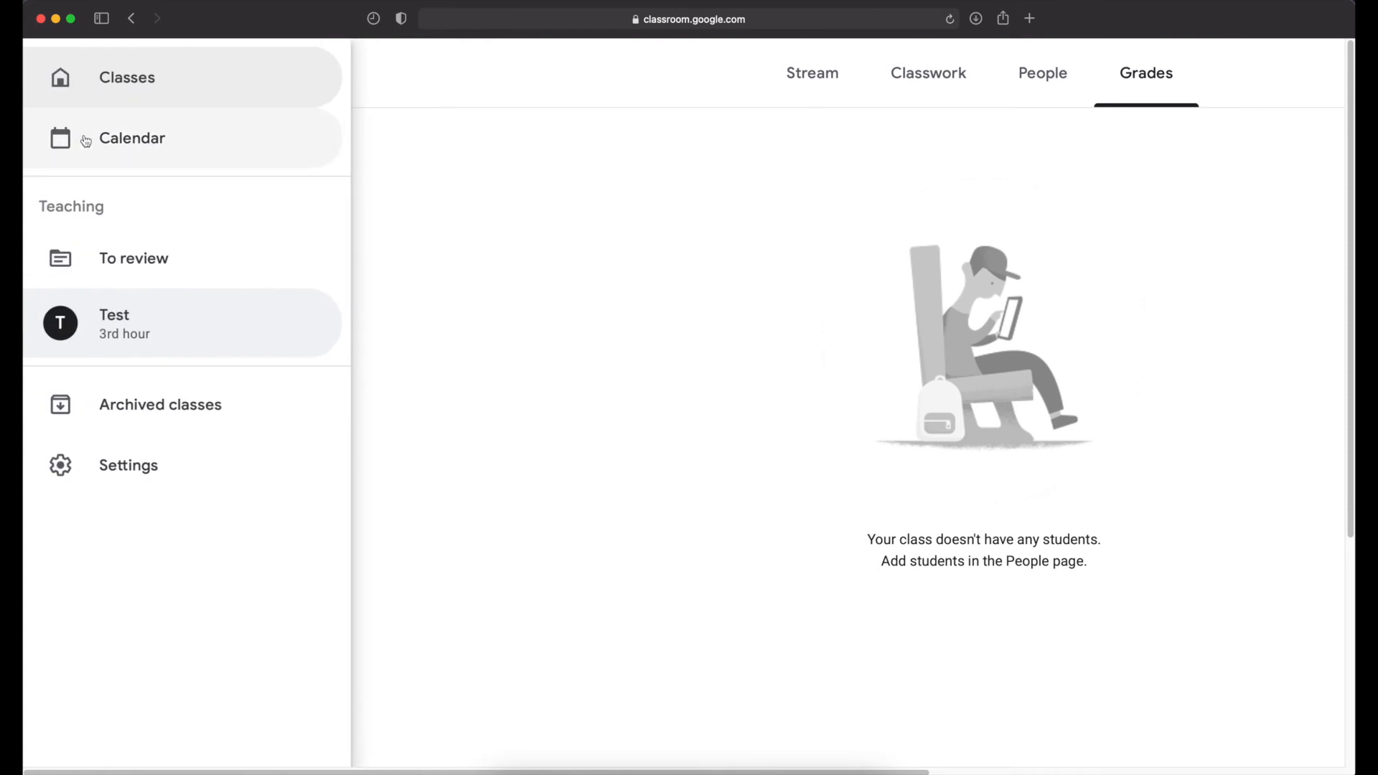
left_click(154, 468)
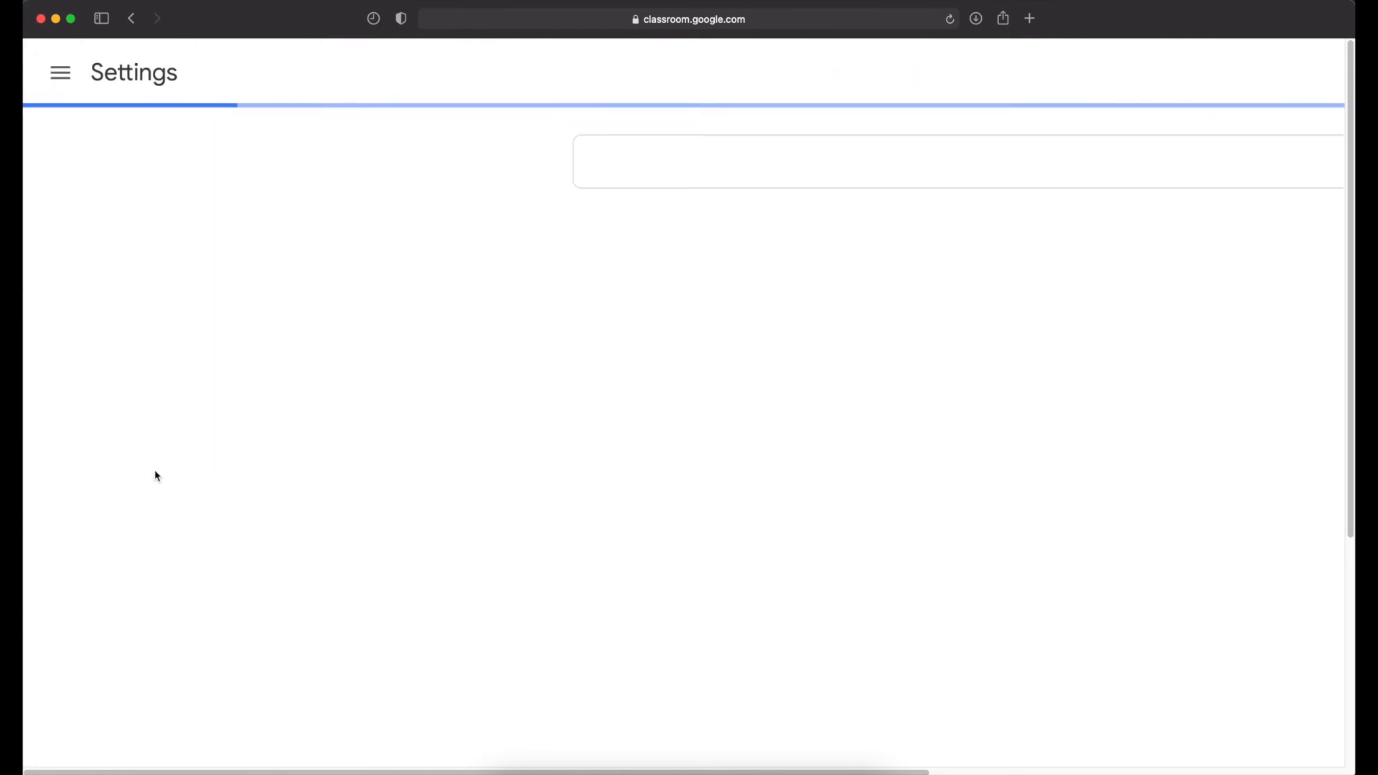
- Examine the profile options and the email, comment, teaching and class notification settings
scroll(370, 431, "right", 5)
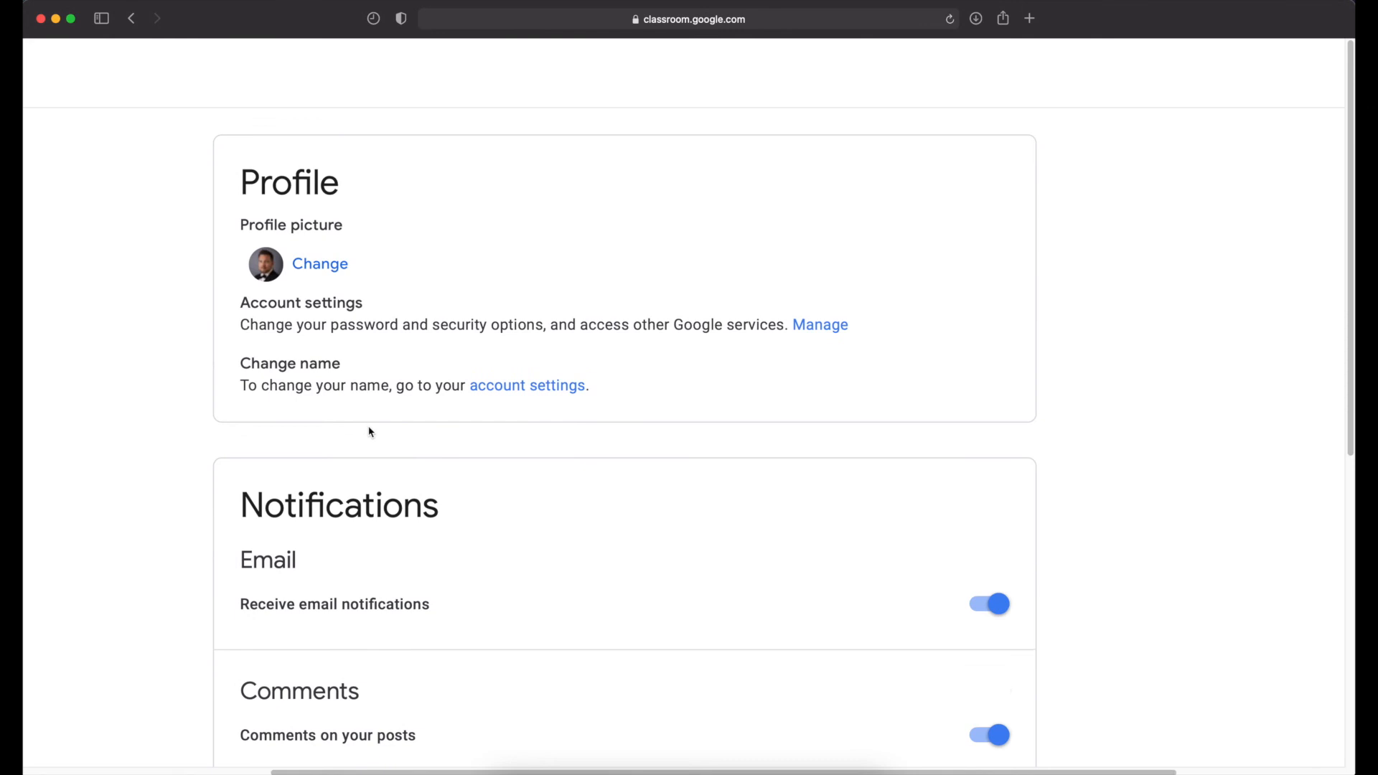
scroll(371, 431, "down", 3)
scroll(501, 440, "down", 2)
scroll(539, 422, "down", 3)
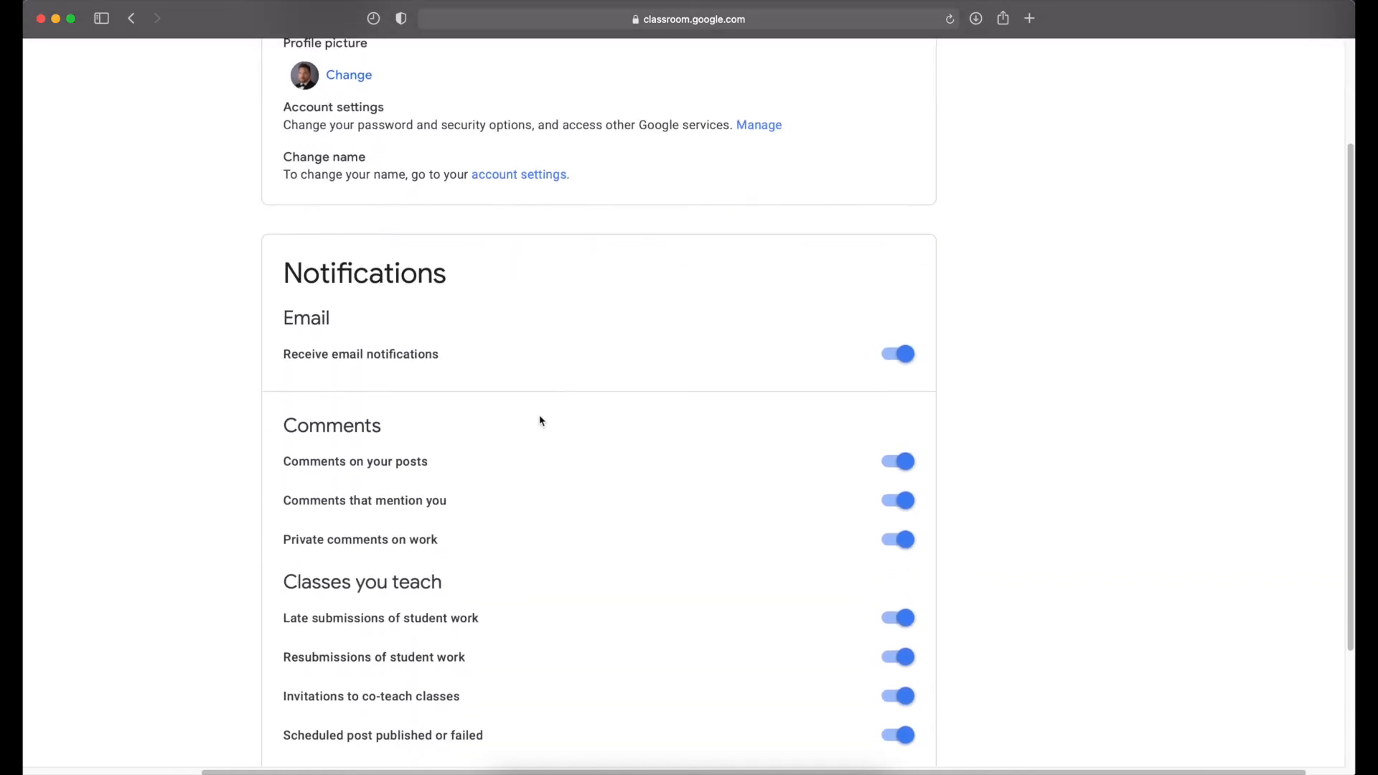
scroll(540, 419, "down", 2)
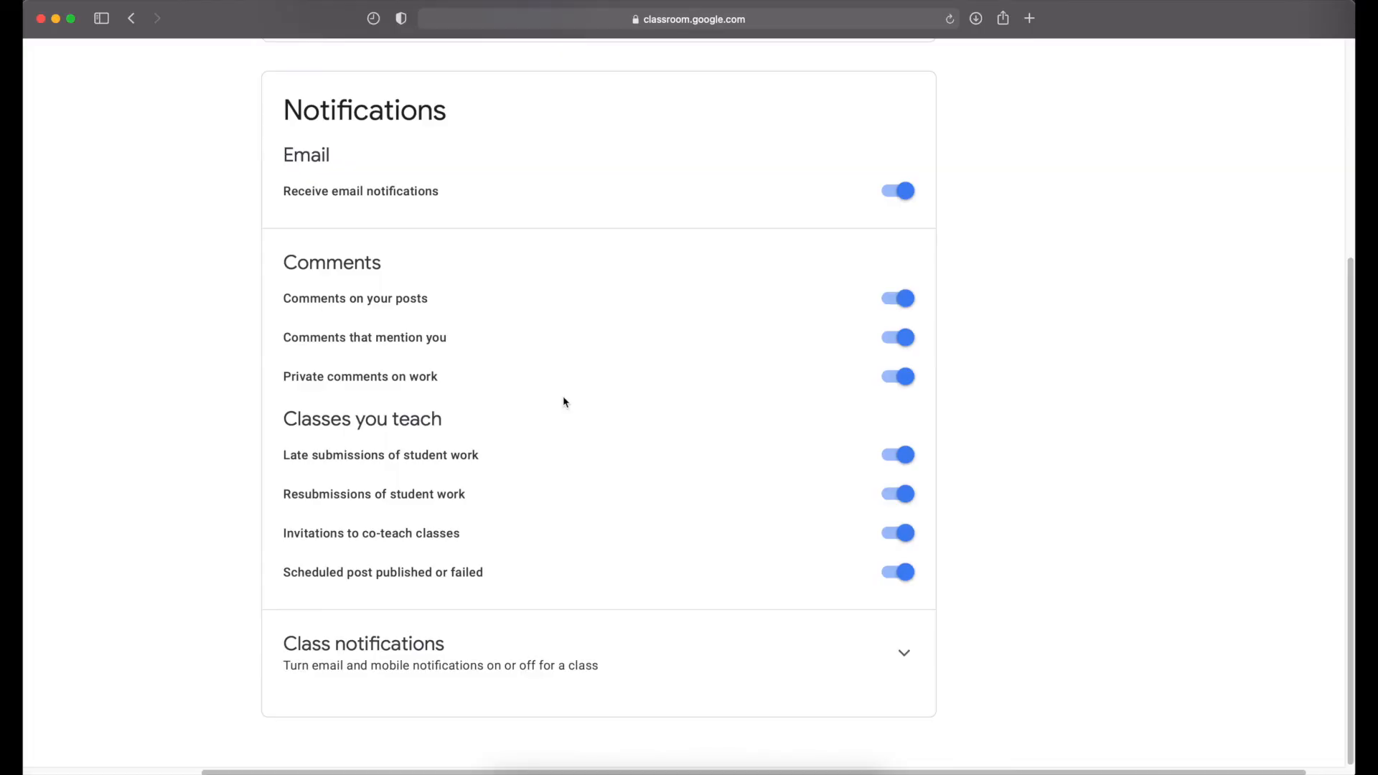
scroll(564, 399, "up", 1)
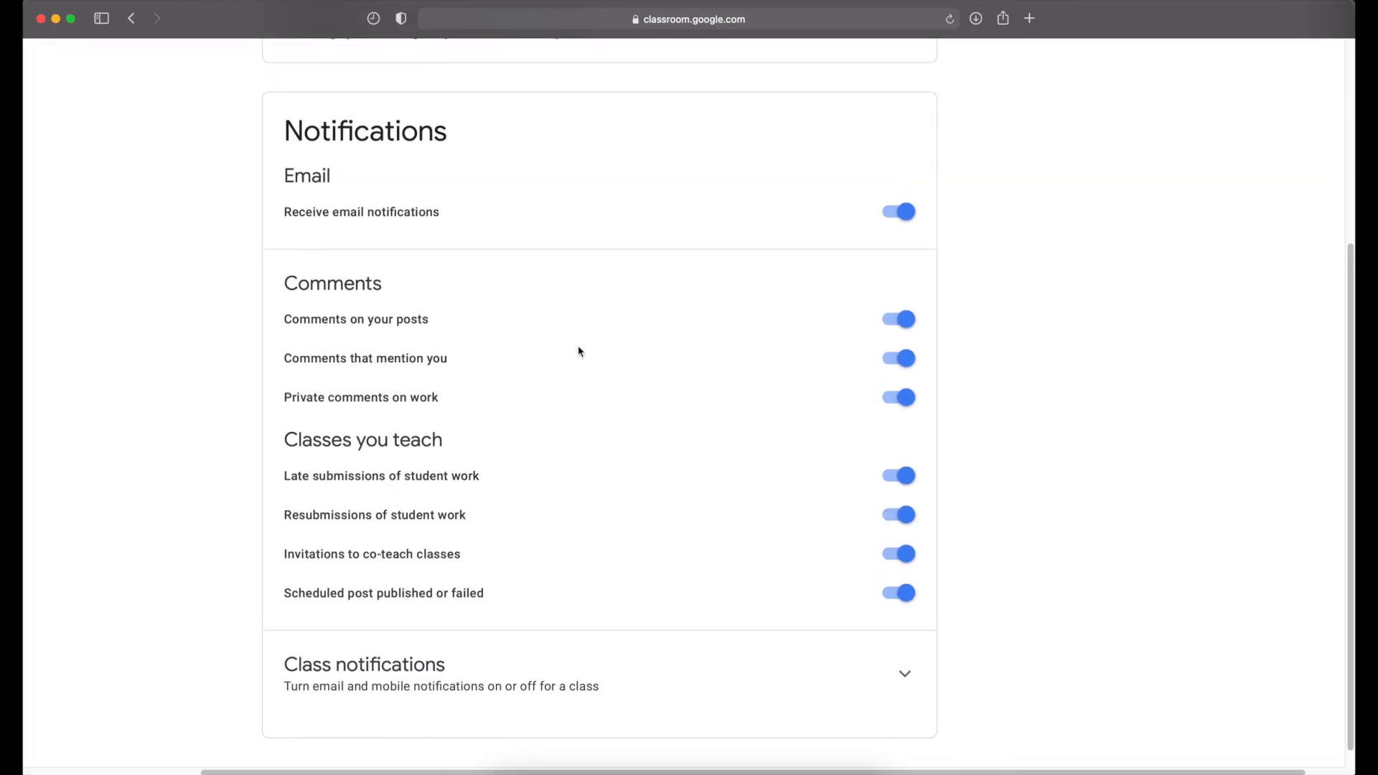
scroll(579, 351, "up", 2)
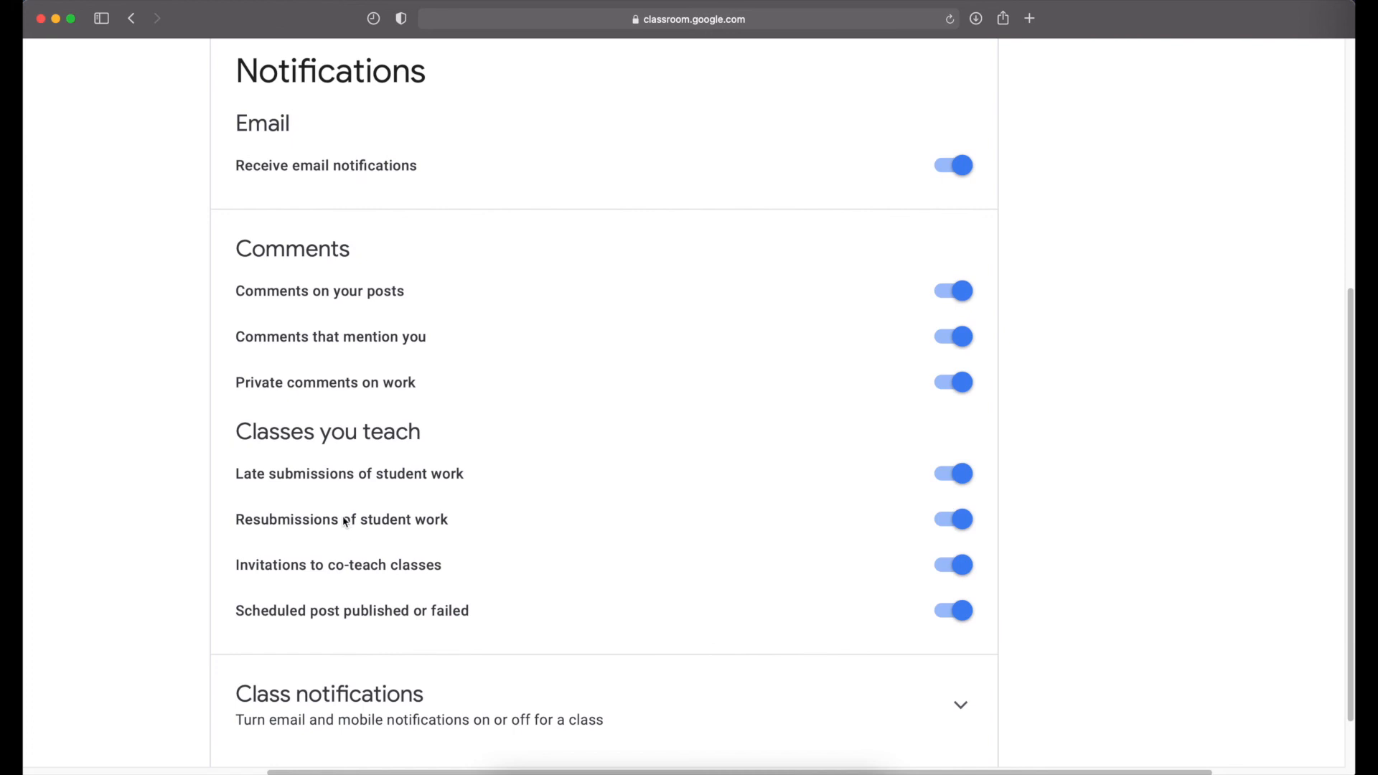
scroll(517, 470, "down", 2)
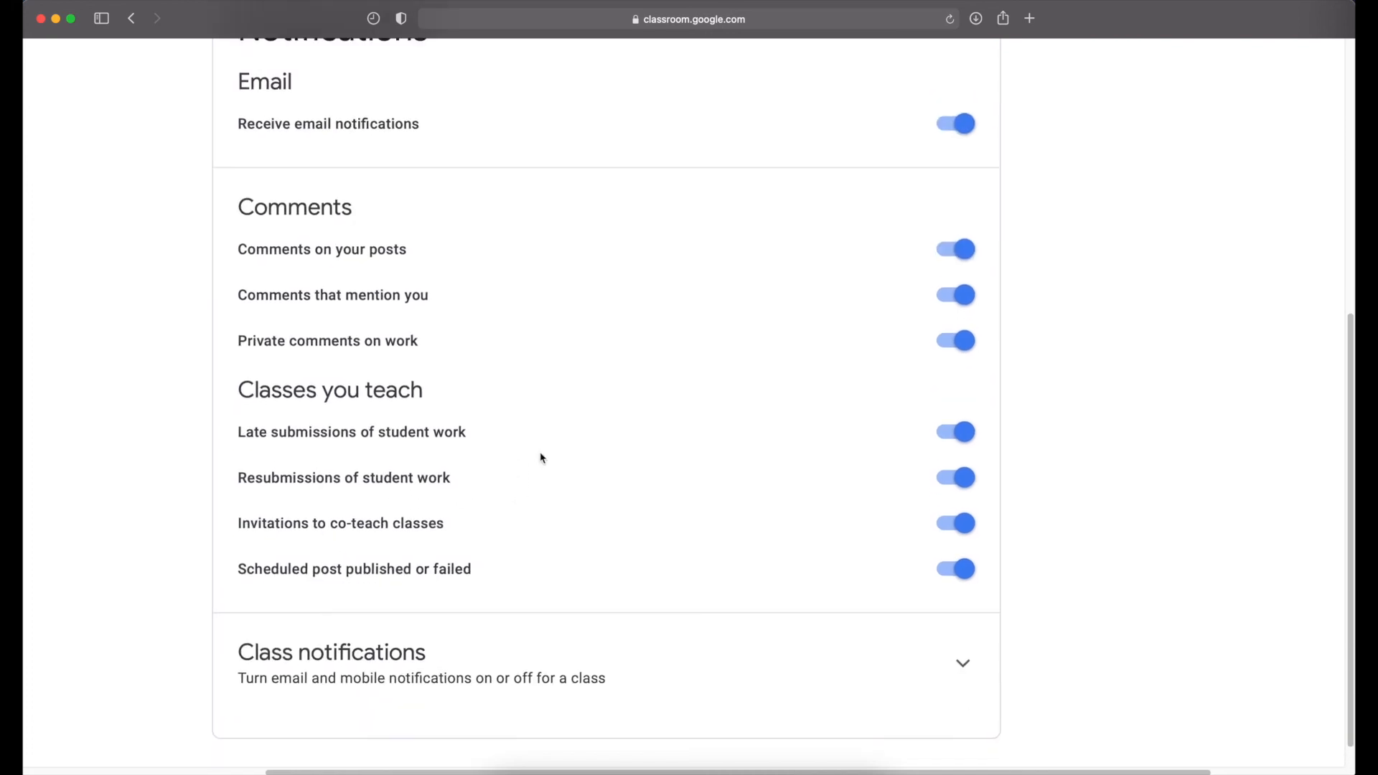
scroll(542, 458, "up", 4)
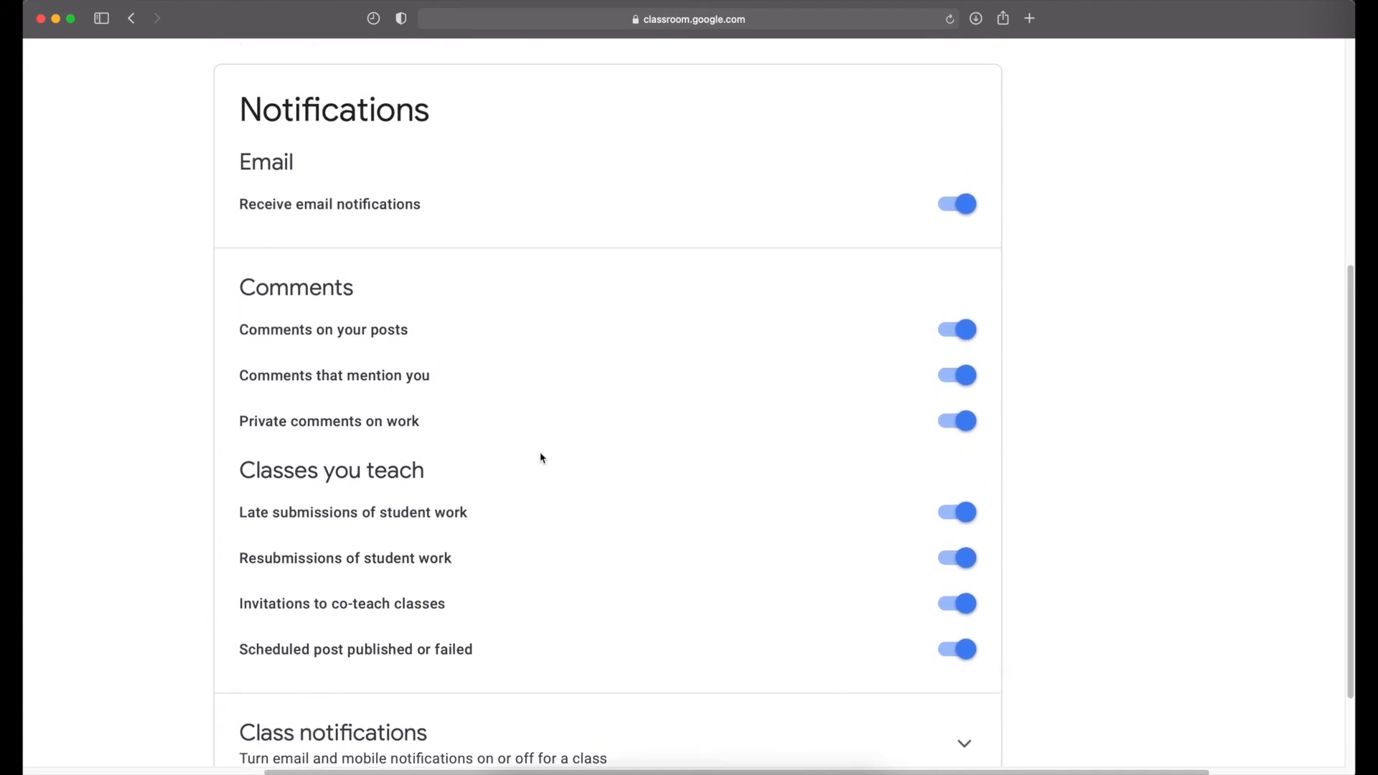
- Turn off receiving email notifications and turn it back on
left_click(960, 209)
scroll(900, 256, "up", 5)
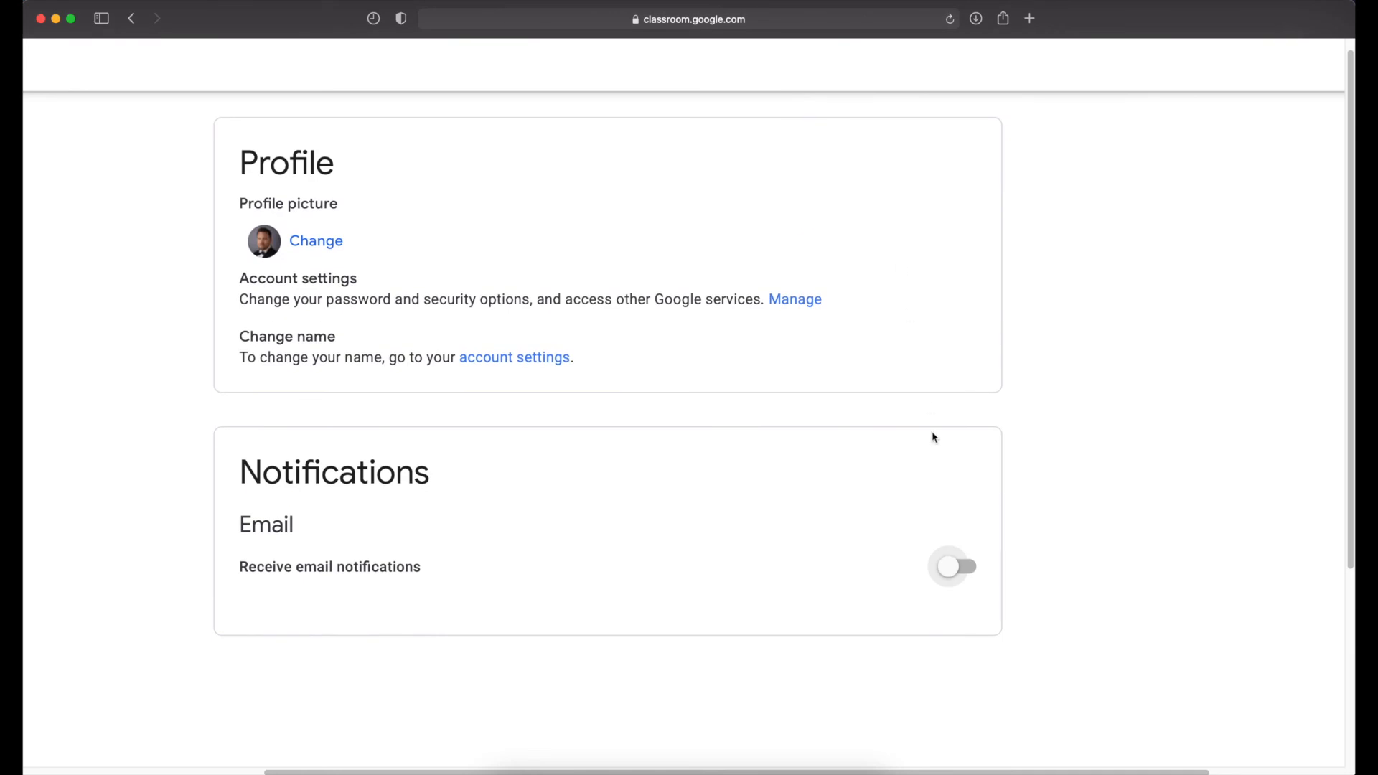
left_click(949, 567)
scroll(920, 450, "down", 6)
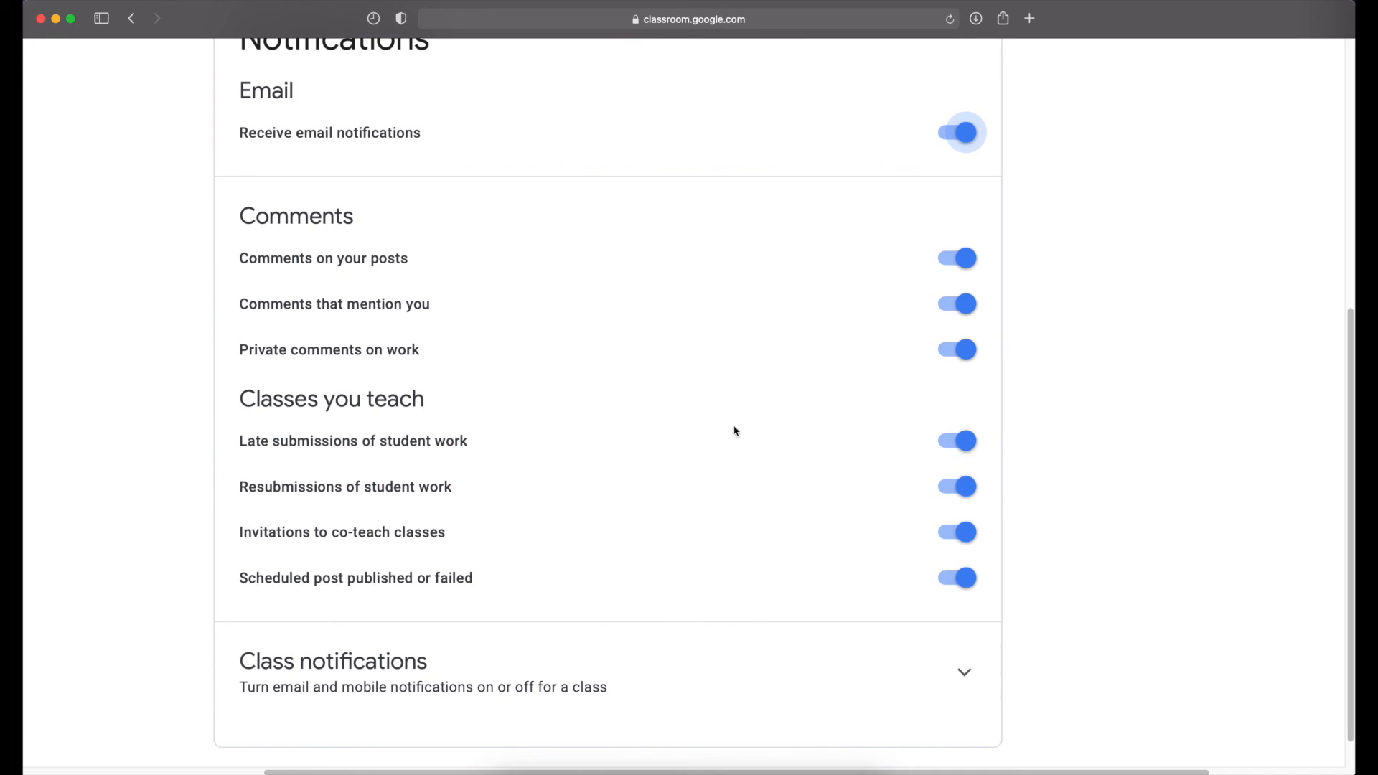
- Turn off notifications for resubmissions of student work and turn them back on
left_click(968, 492)
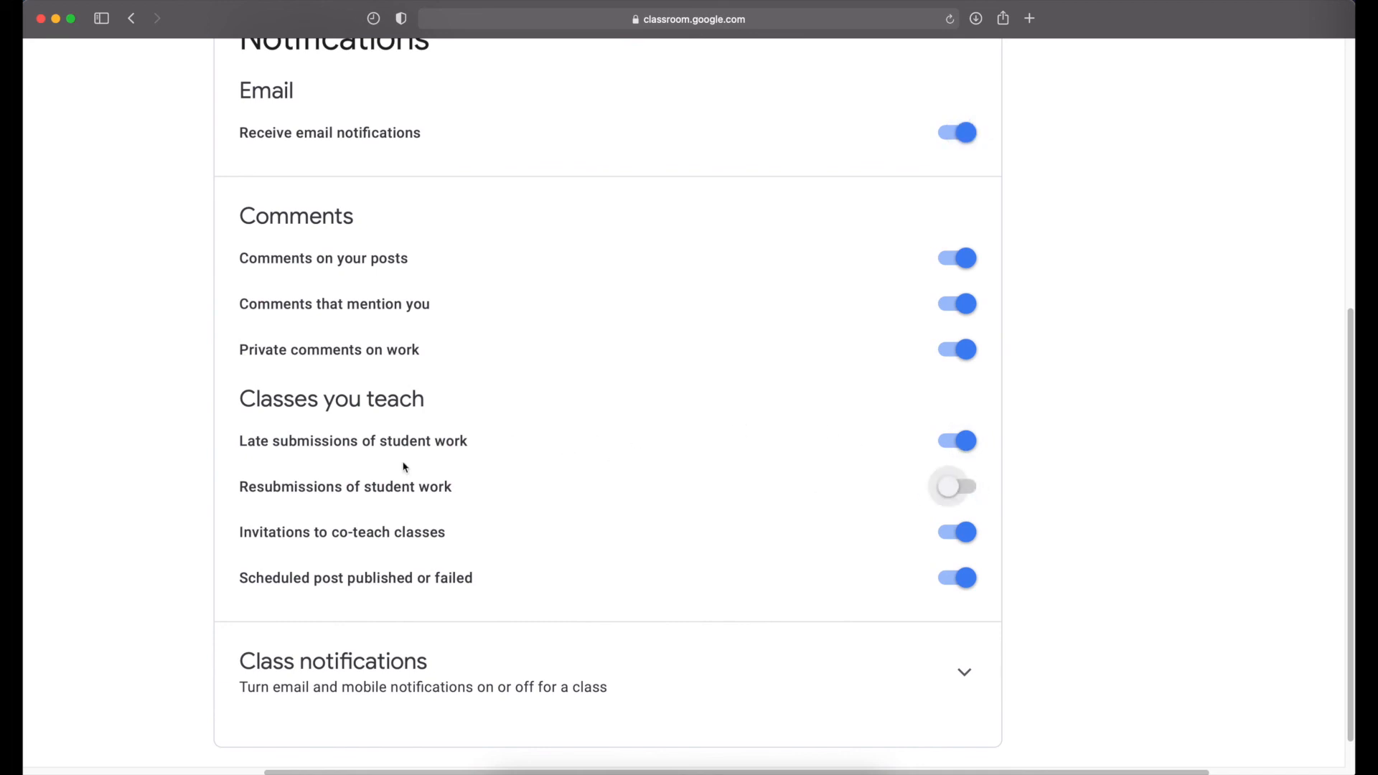
left_click(949, 495)
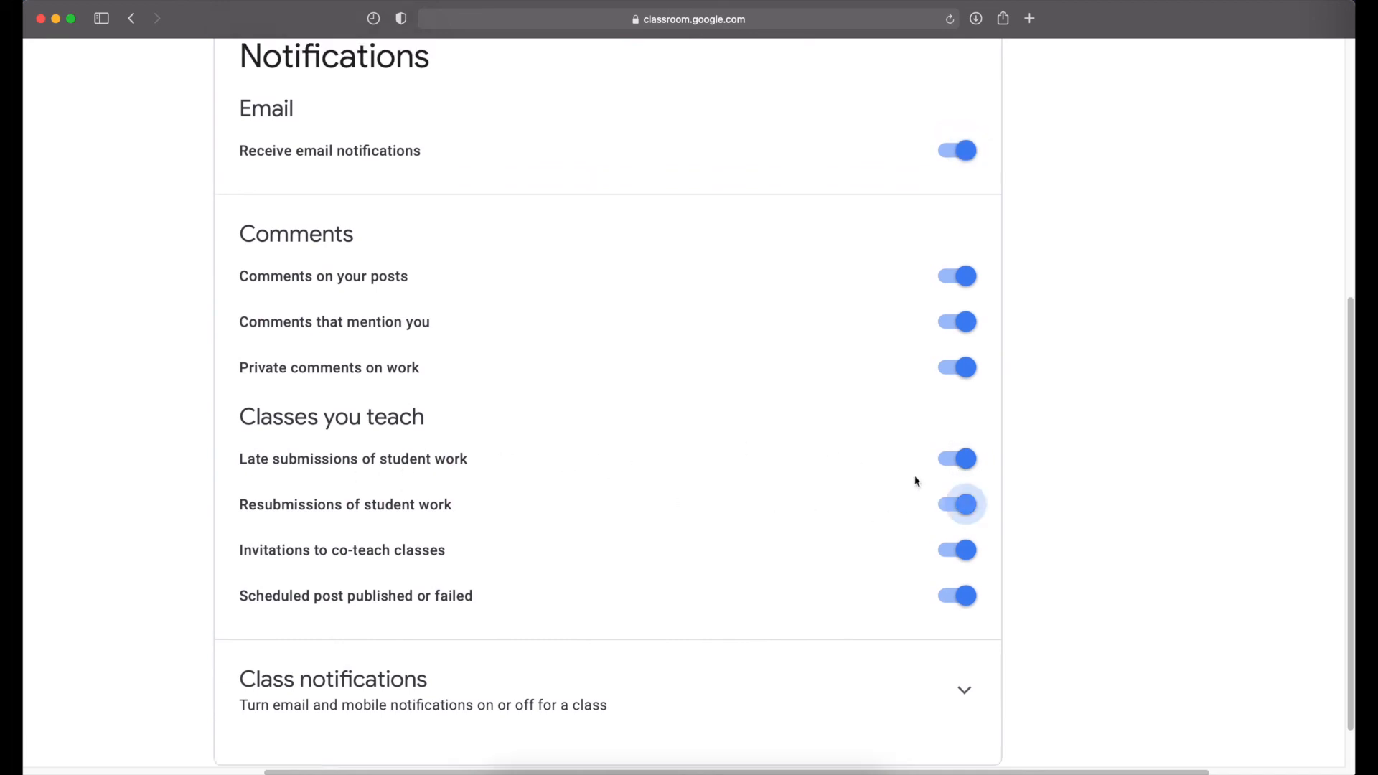
- Turn off receiving email notifications in the Classroom settings
scroll(933, 373, "up", 2)
left_click(969, 272)
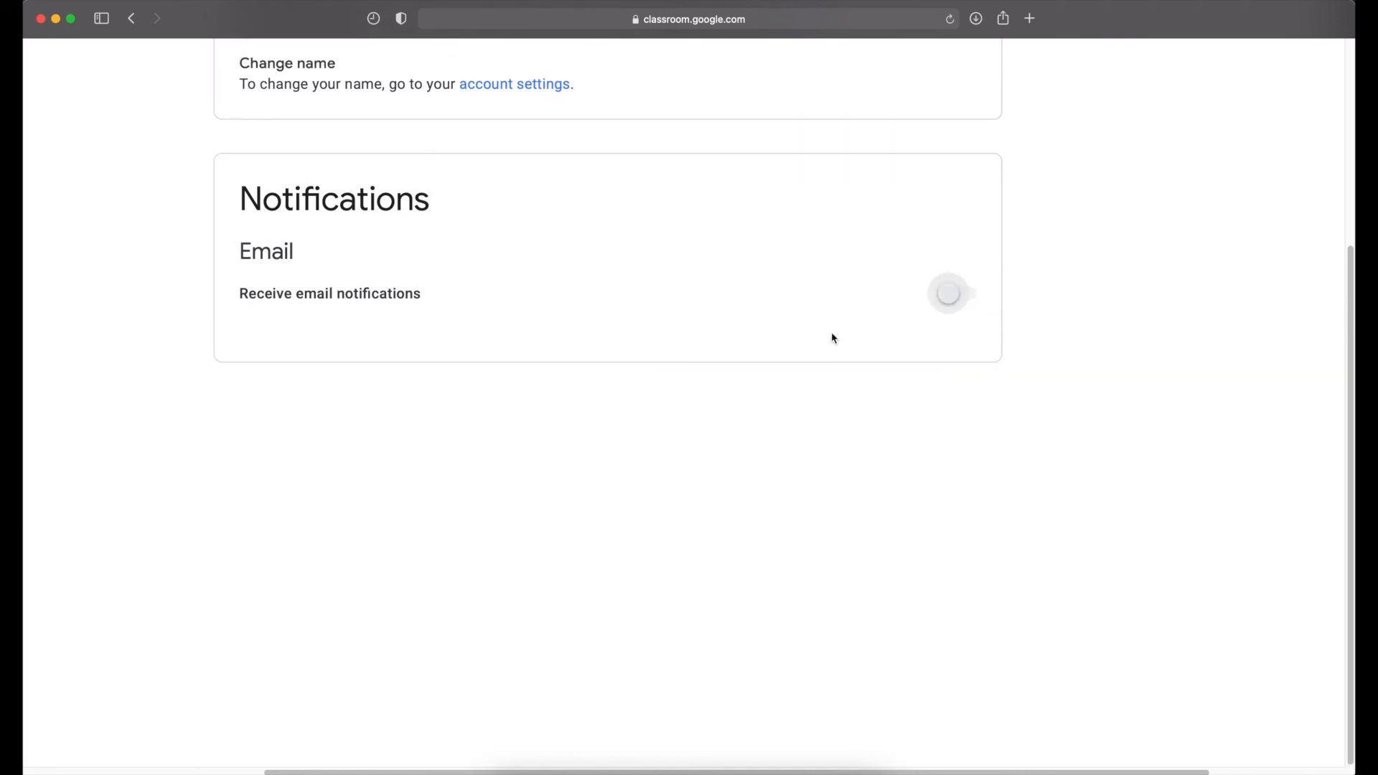
key("super+minus")
key("super+minus")
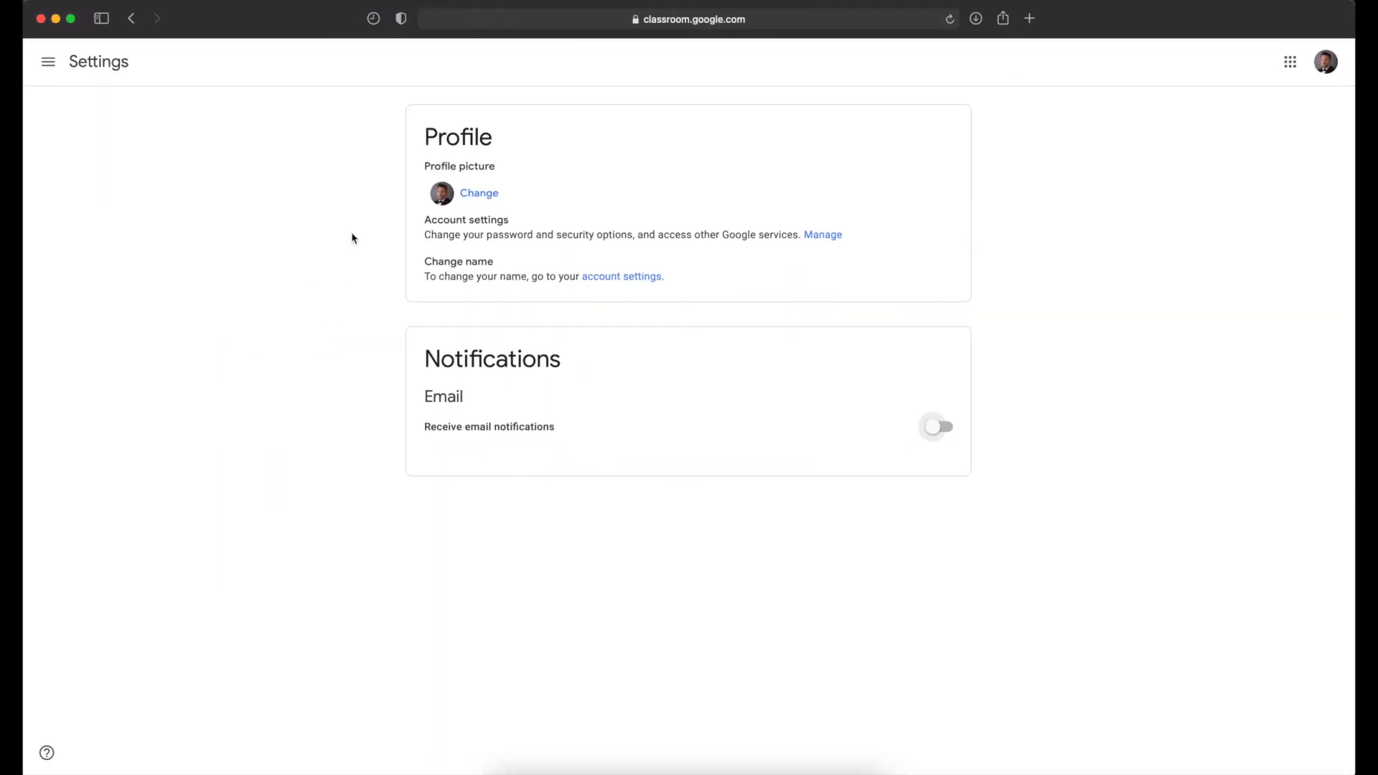
- Open the Test class, look through its Classwork and People pages, and return to the Stream
left_click(44, 63)
left_click(97, 226)
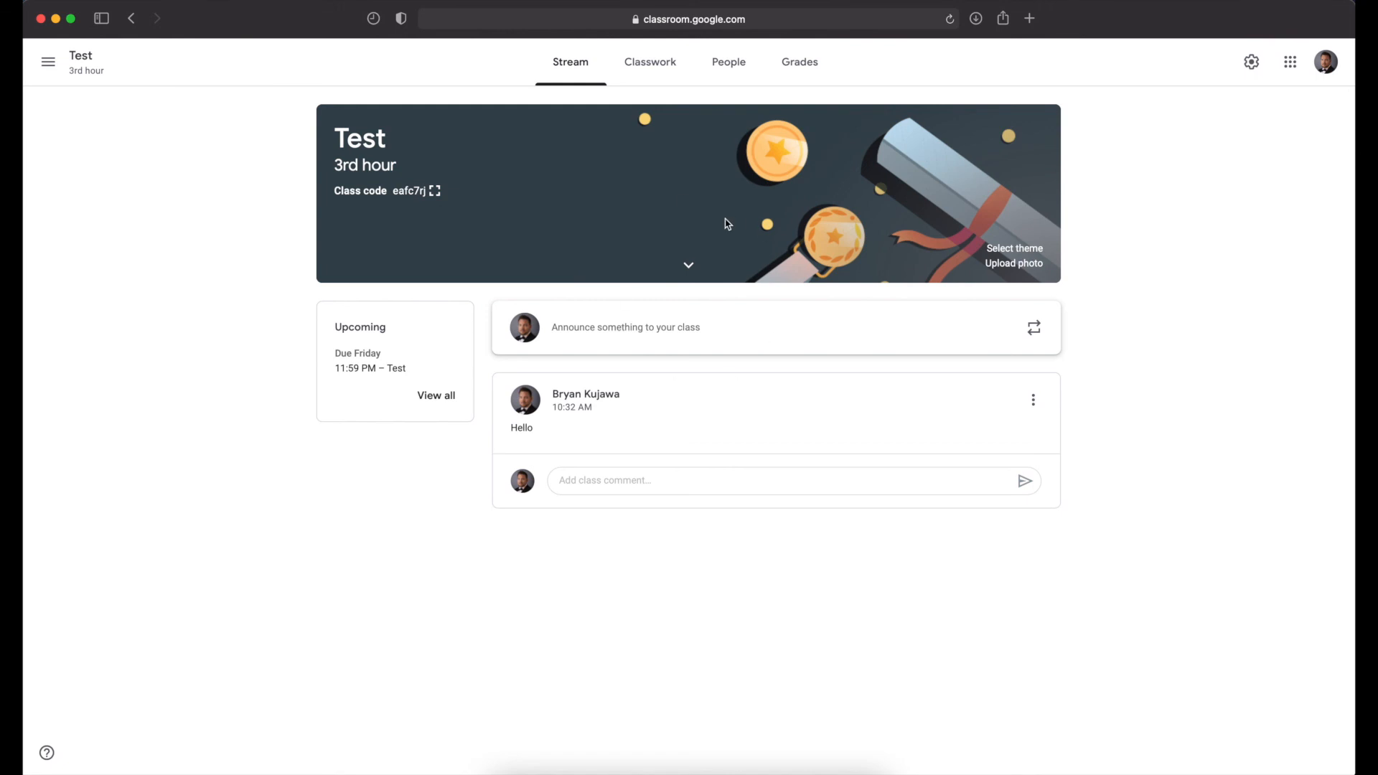
left_click(651, 66)
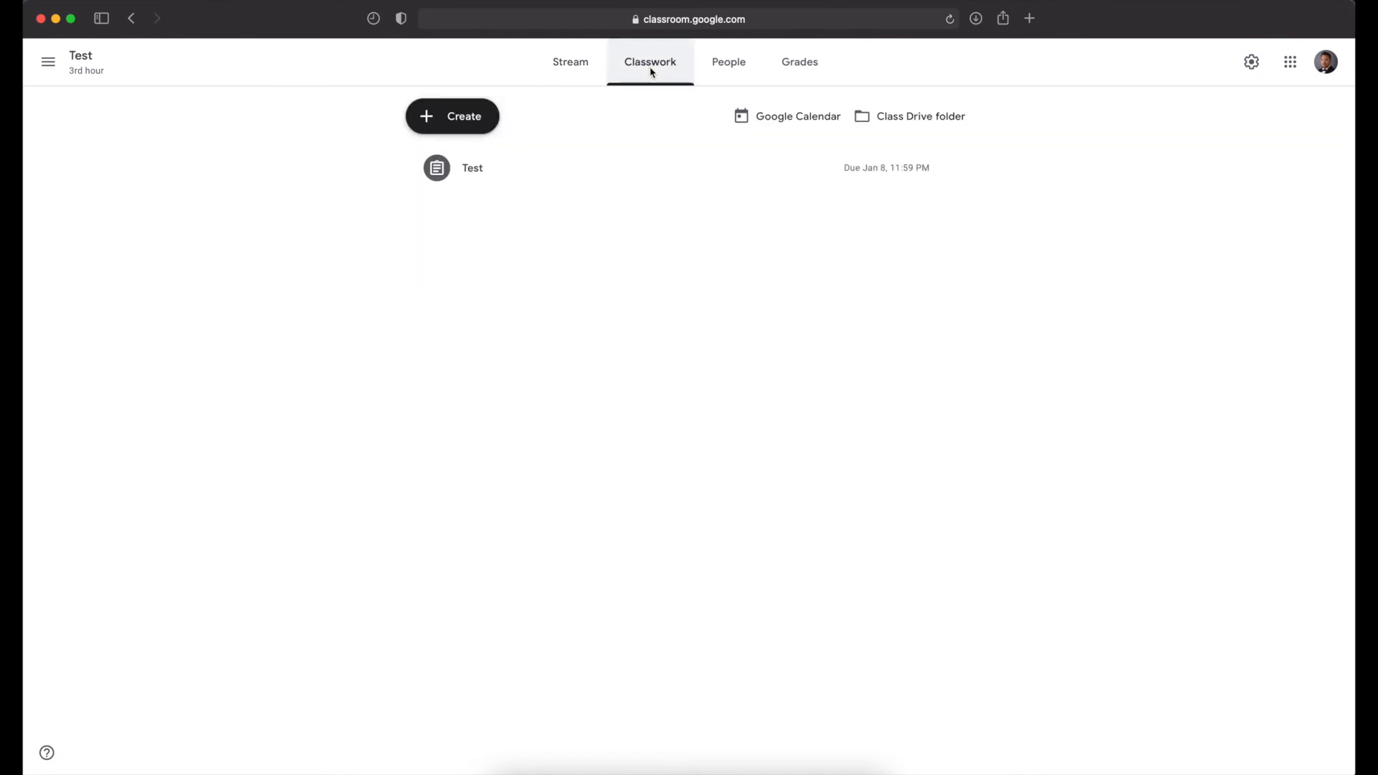
left_click(725, 64)
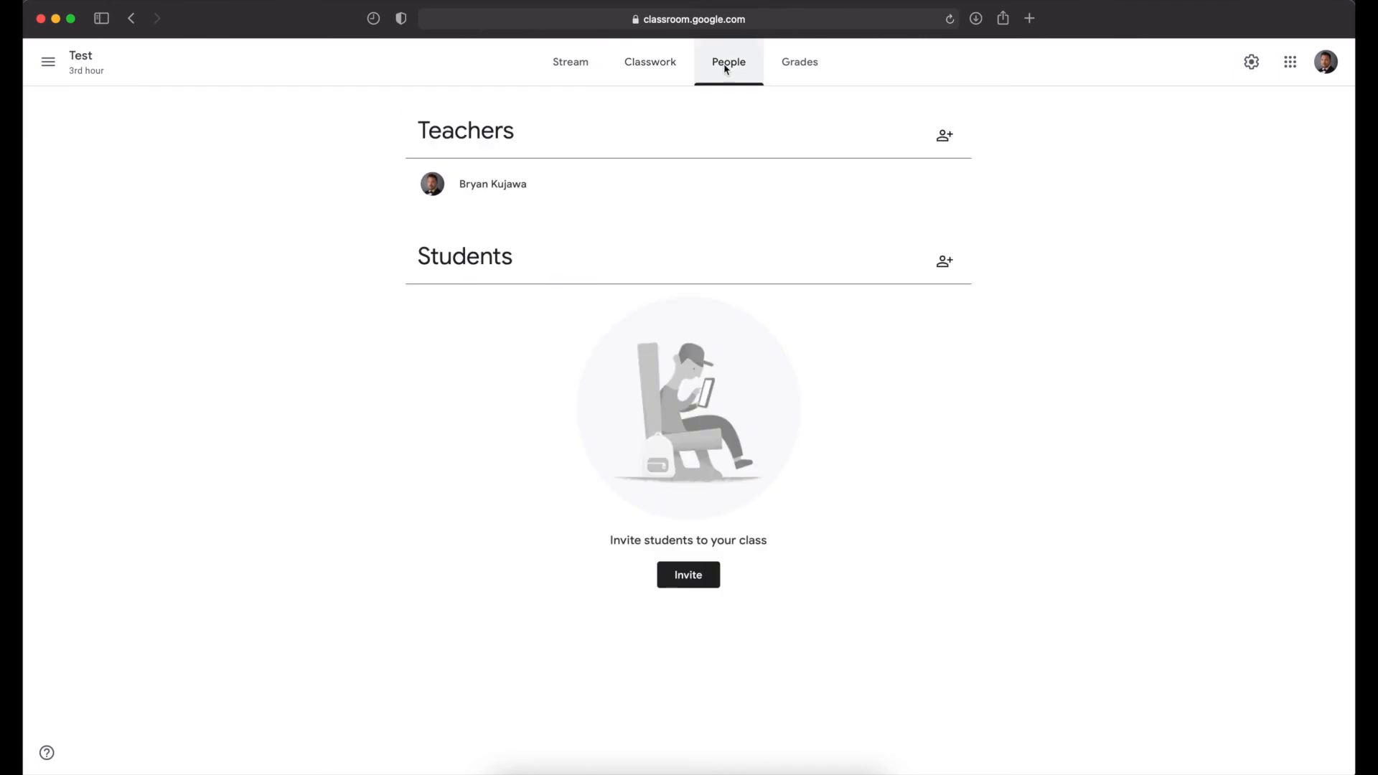
left_click(650, 74)
left_click(785, 74)
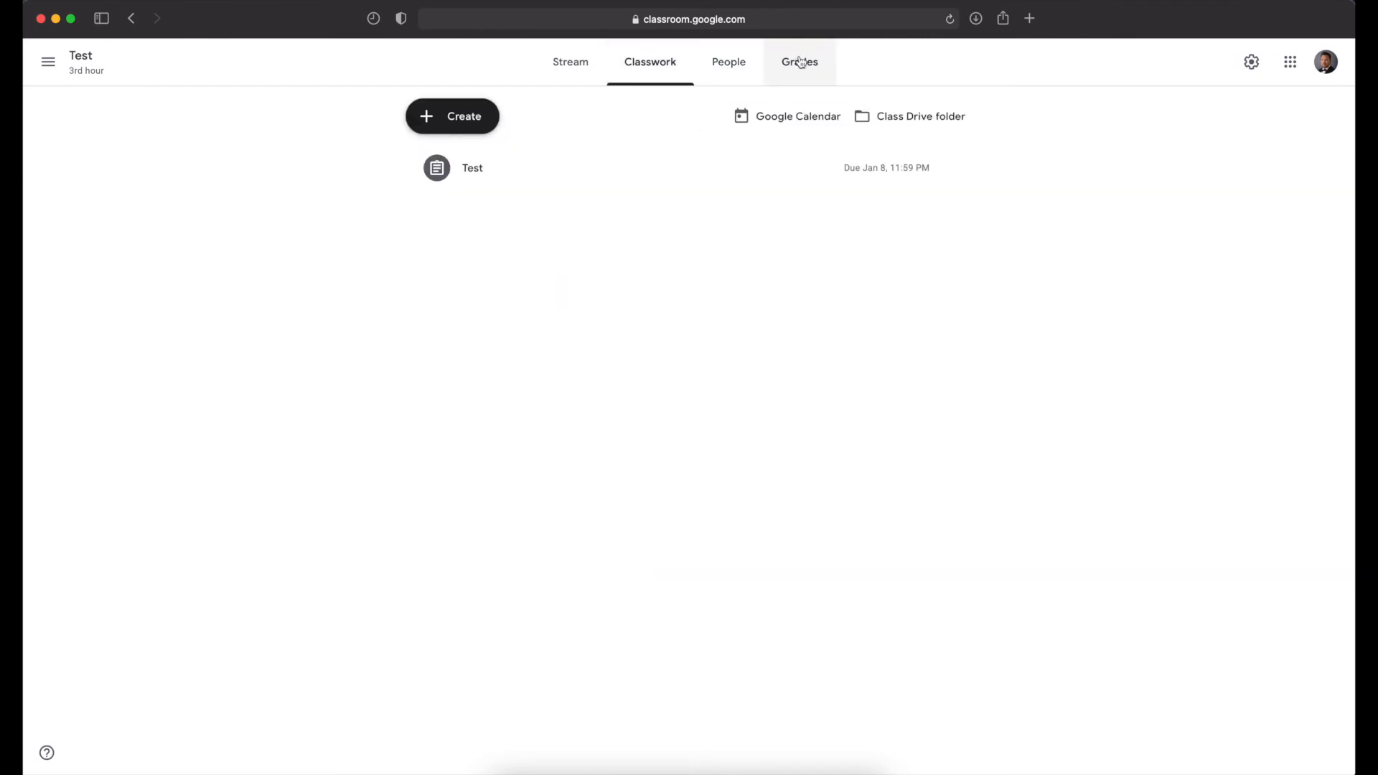
left_click(646, 75)
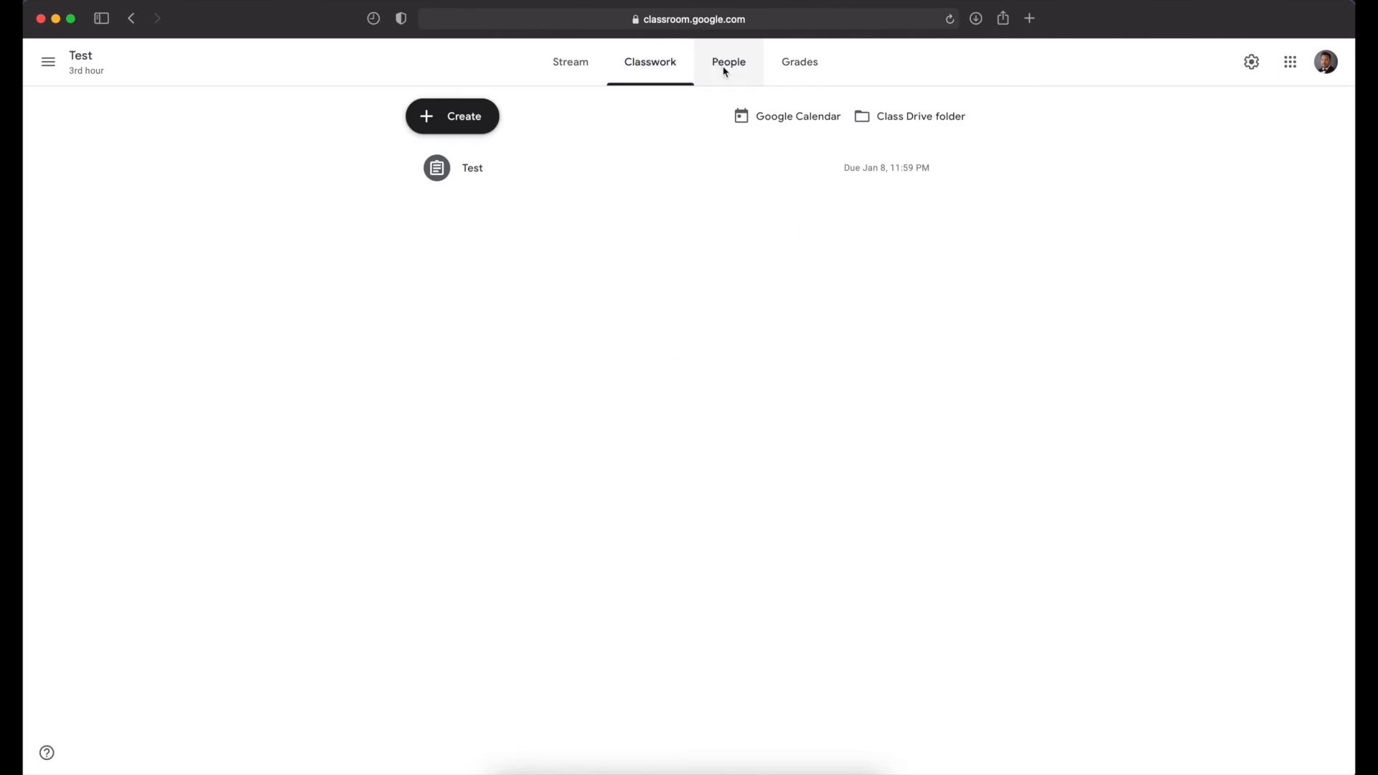
left_click(726, 68)
left_click(584, 67)
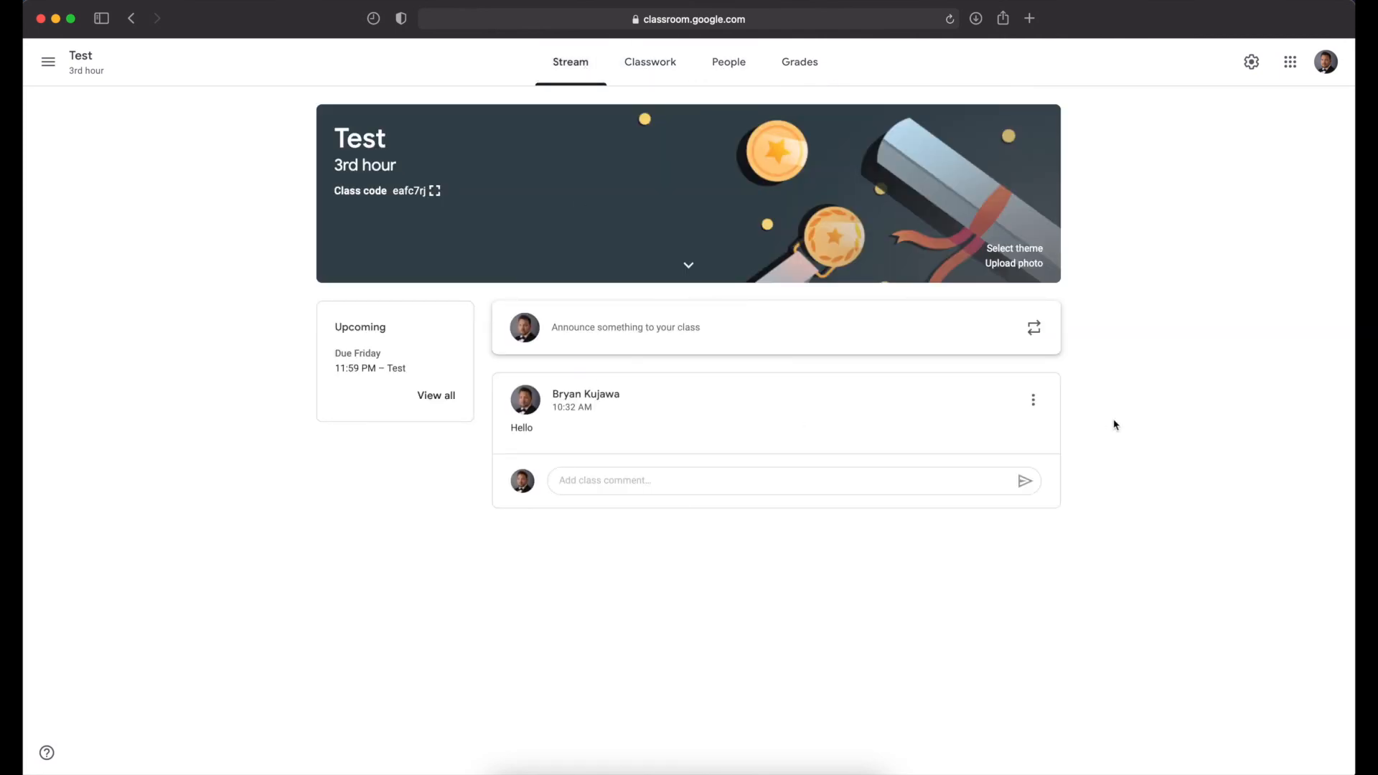